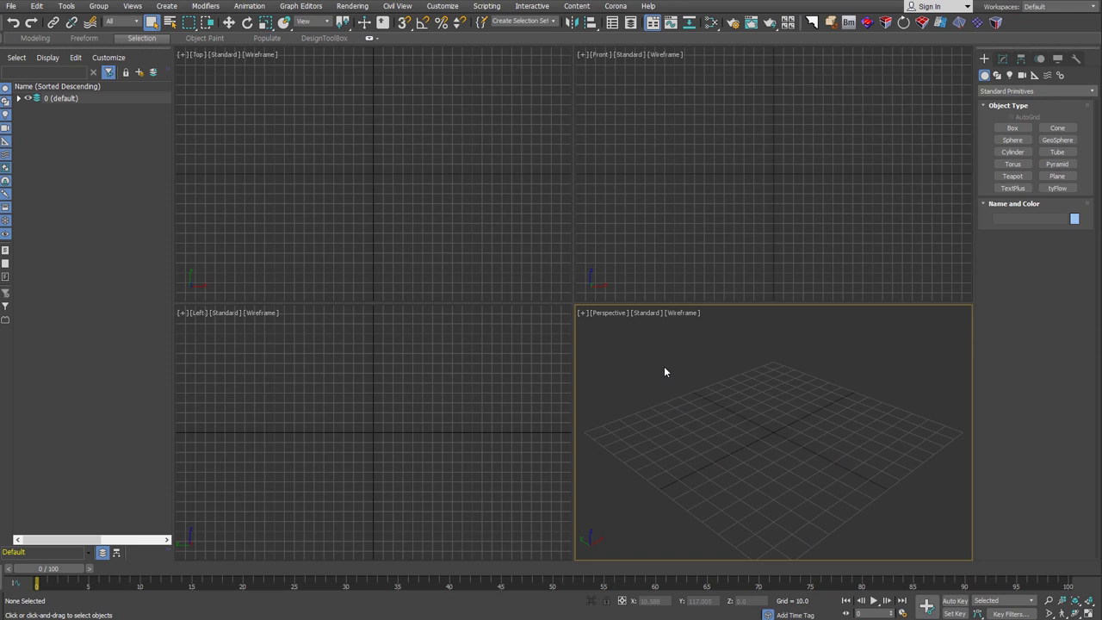
Pick the Box creation tool in the empty 3ds Max scene.
click(1013, 127)
Draw a box and set it to length 20, width 210 and height 290.
drag(852, 392, 670, 520)
click(773, 468)
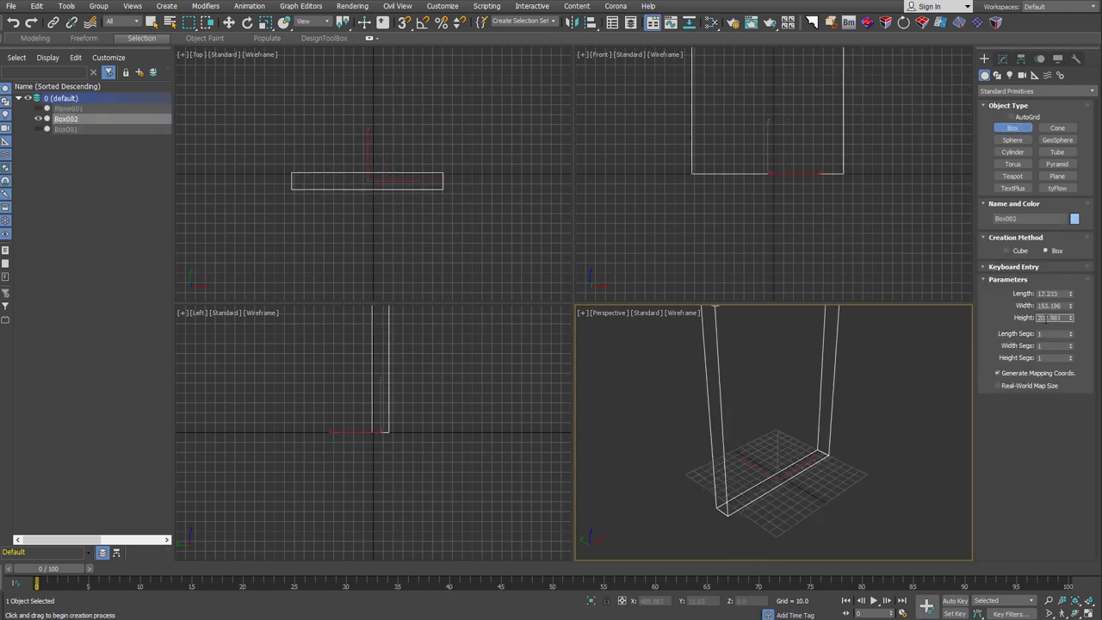
text(290)
key(shift+Tab)
key(shift+Tab)
text(20)
key(Return)
key(Tab)
text(210)
key(Return)
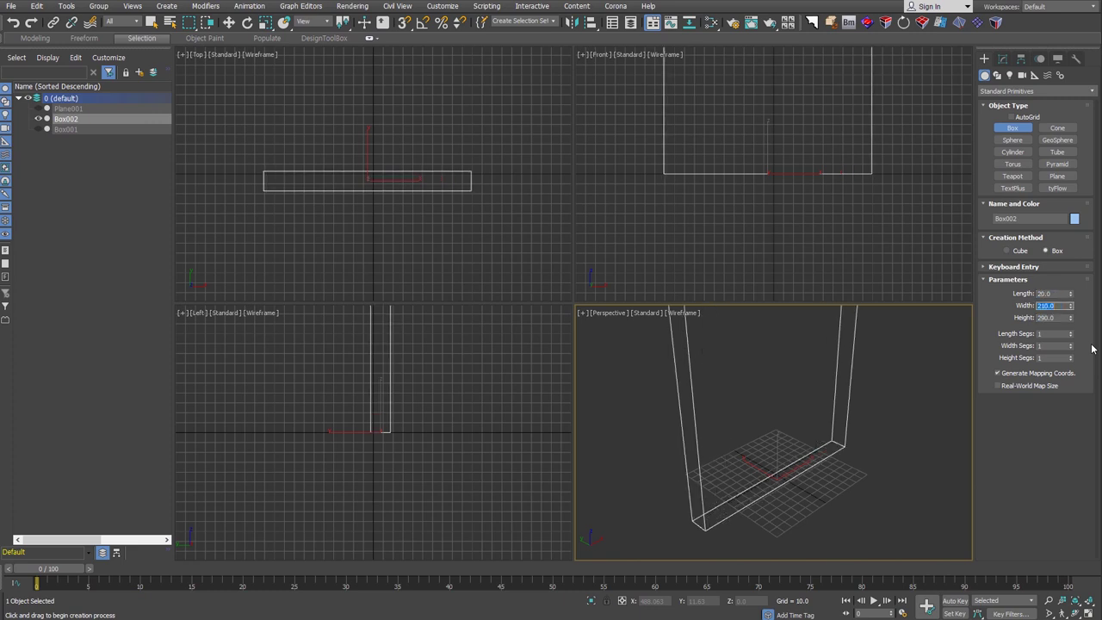
Zoom extents in all views and orbit to see the thin slab from the front.
scroll(806, 478, down, 2)
scroll(806, 479, down, 3)
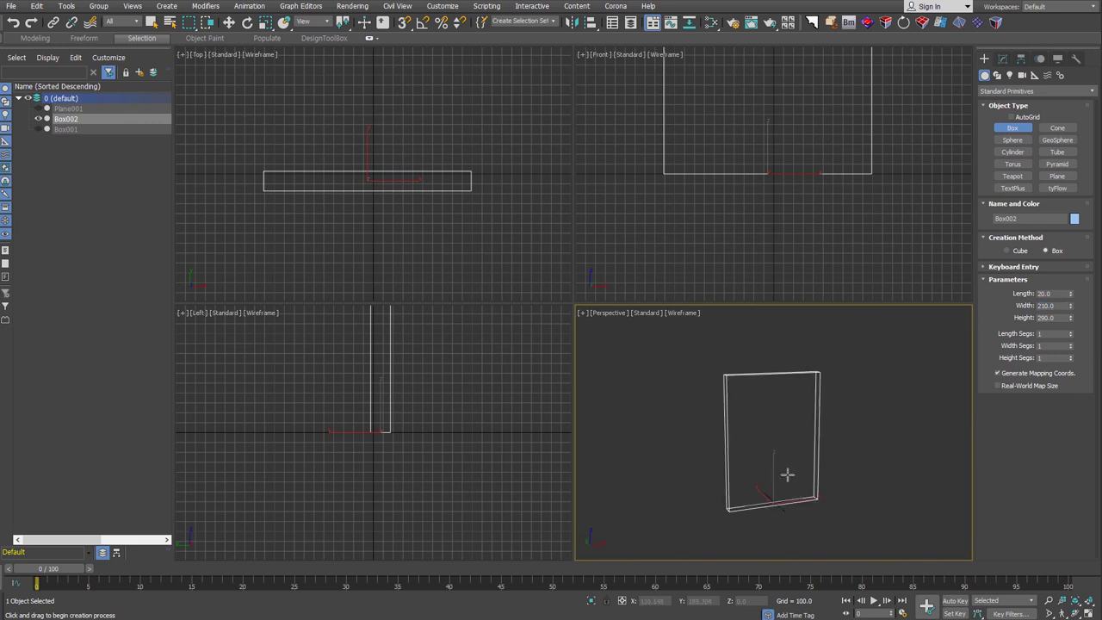
alt+middle_drag(787, 475, 864, 492)
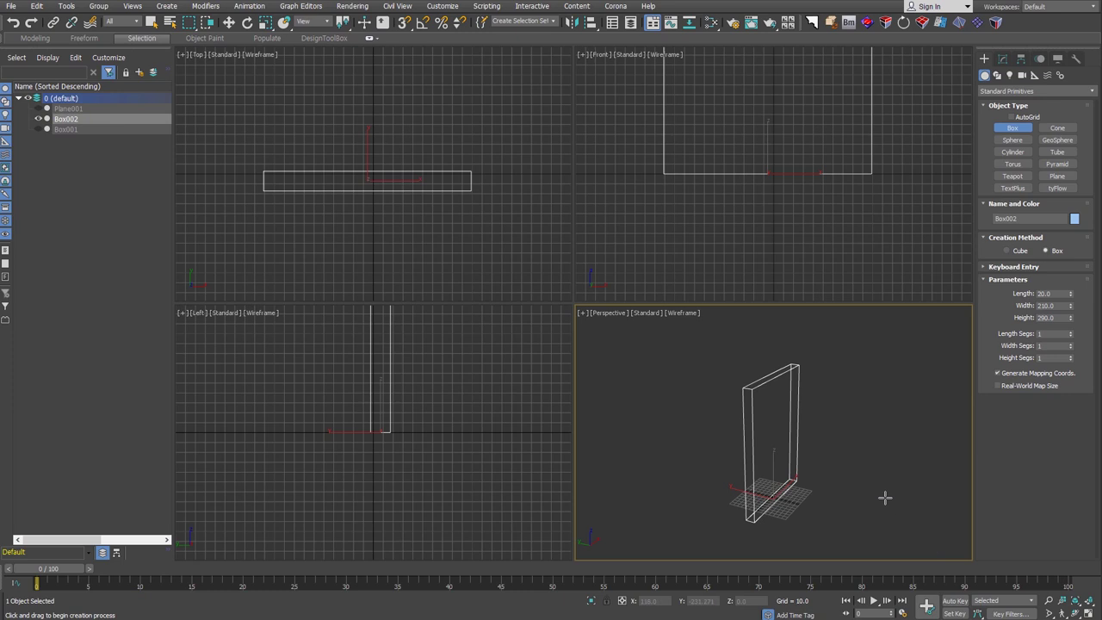
key(shift+ctrl+z)
alt+middle_drag(821, 466, 782, 461)
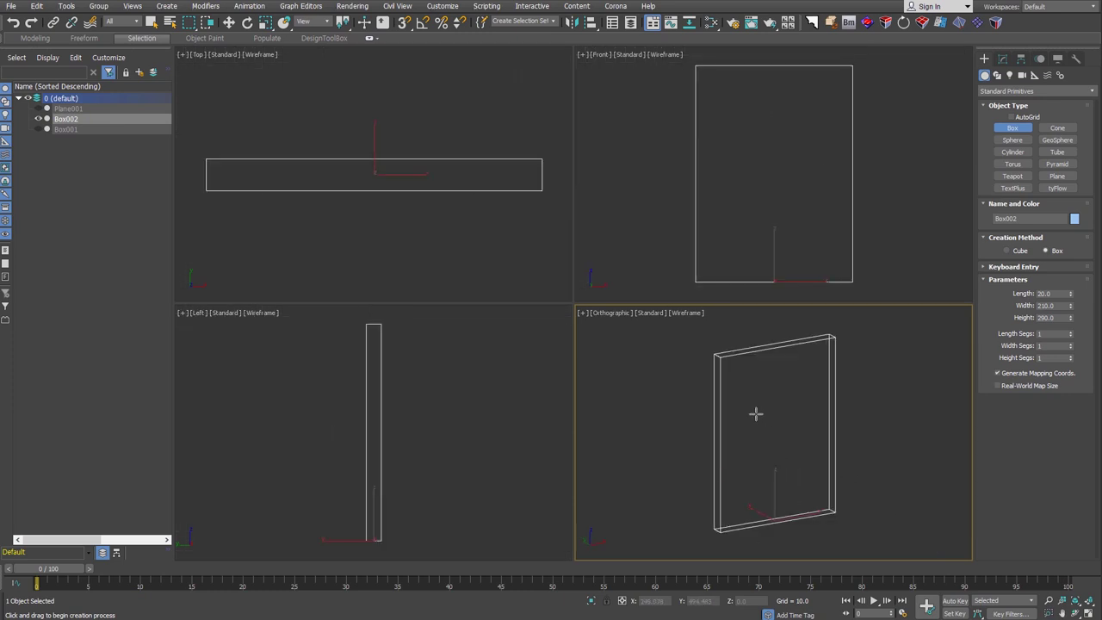
Convert the box to Editable Poly and give its spine-side edges a small chamfer.
key(2)
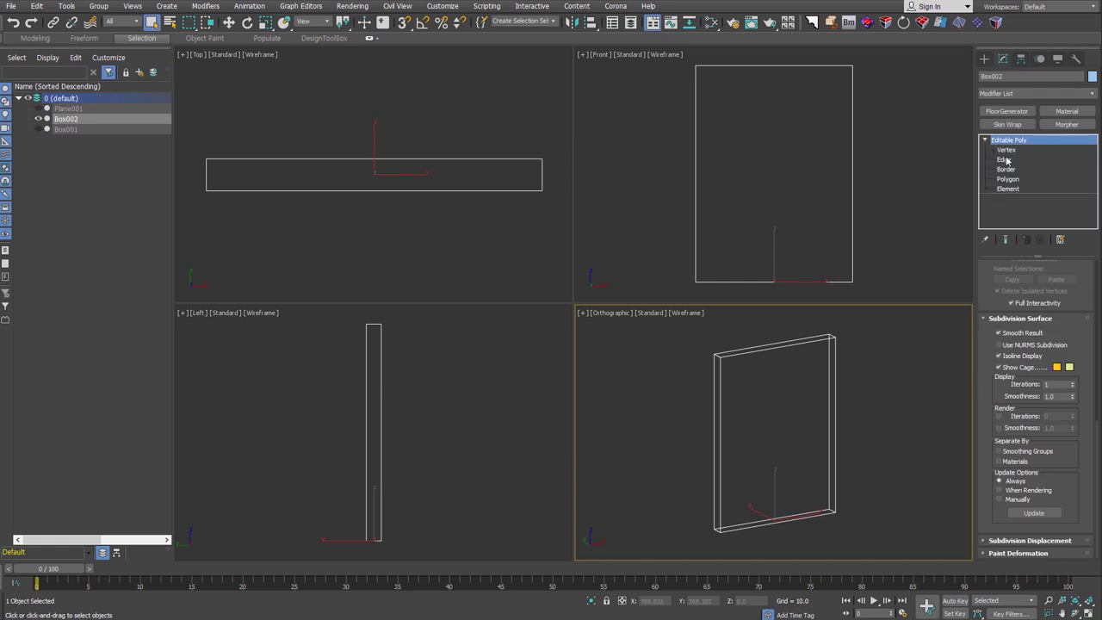
right_click(730, 427)
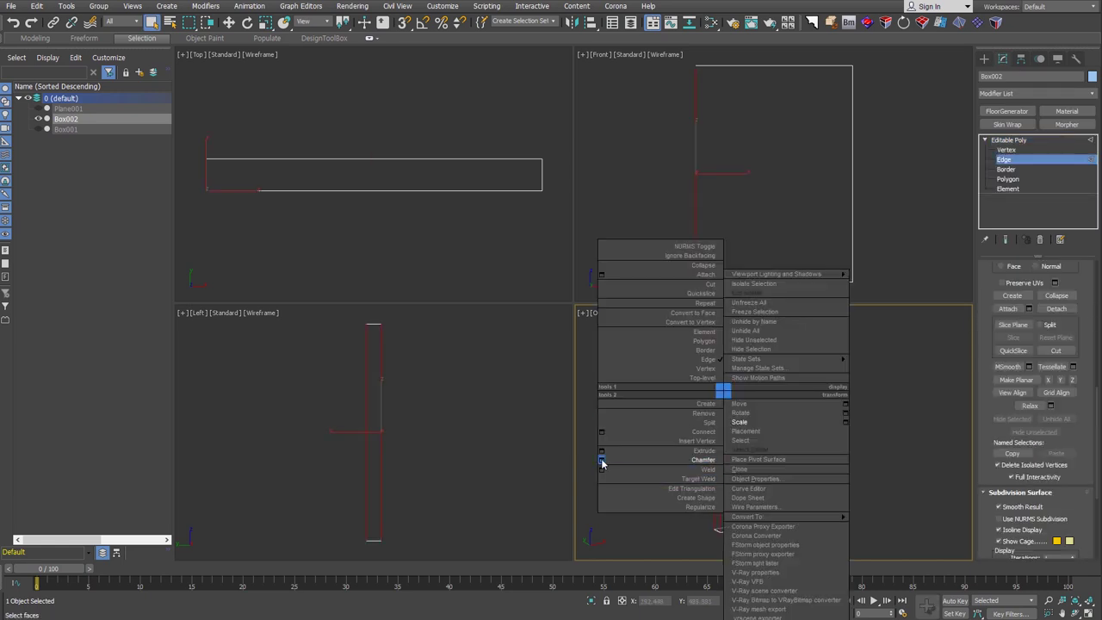
click(603, 460)
drag(781, 456, 782, 451)
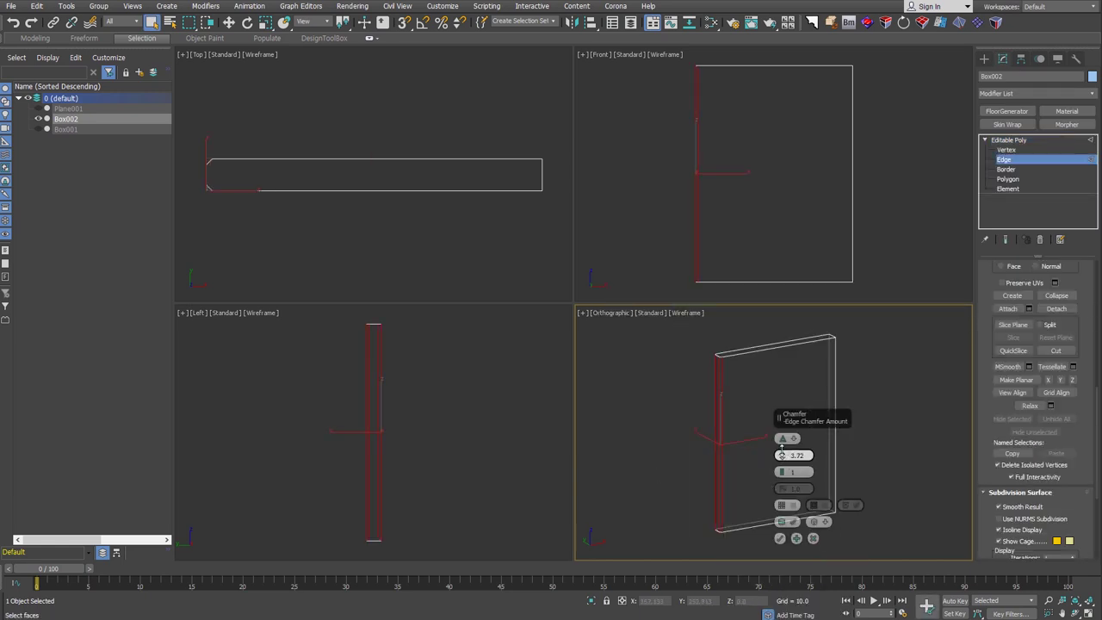
click(934, 386)
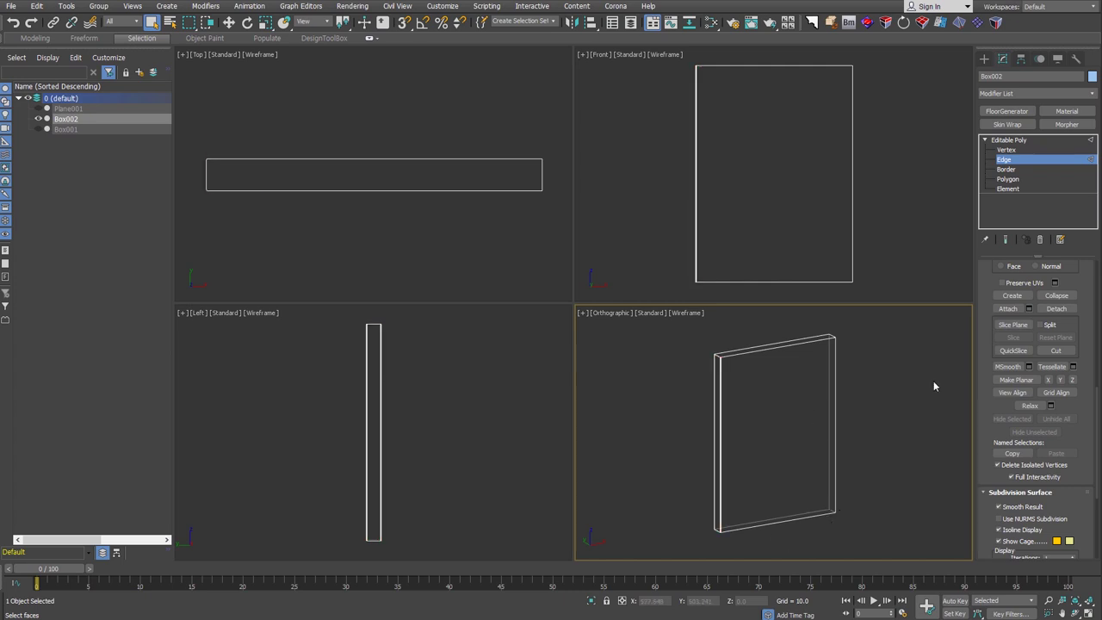
Rename the object to 'book'.
click(1009, 140)
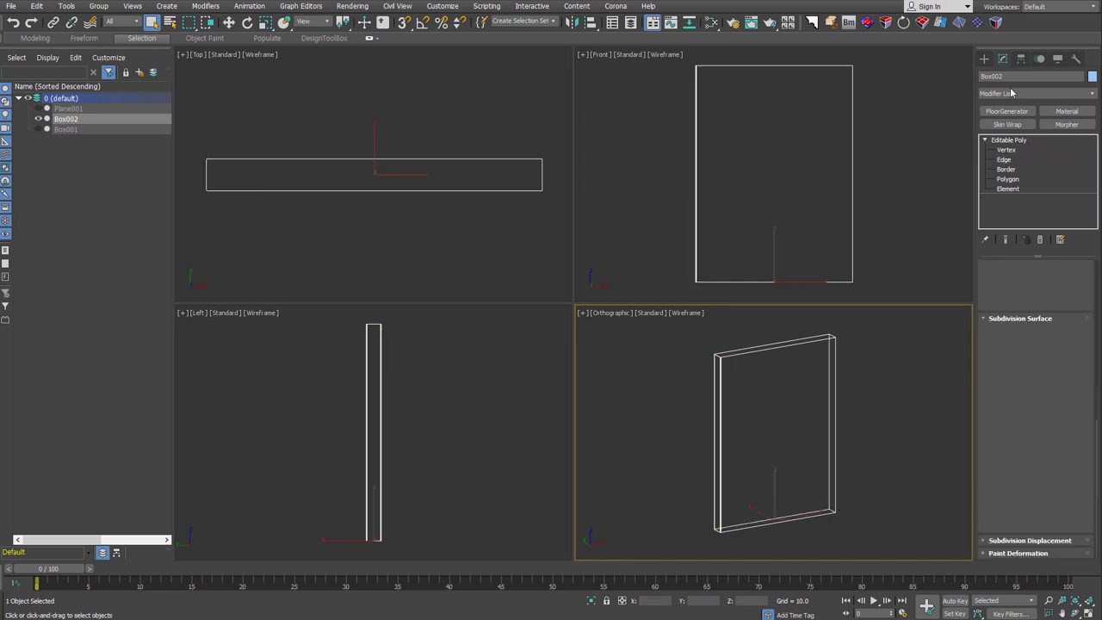
double_click(1031, 76)
text(book)
key(Return)
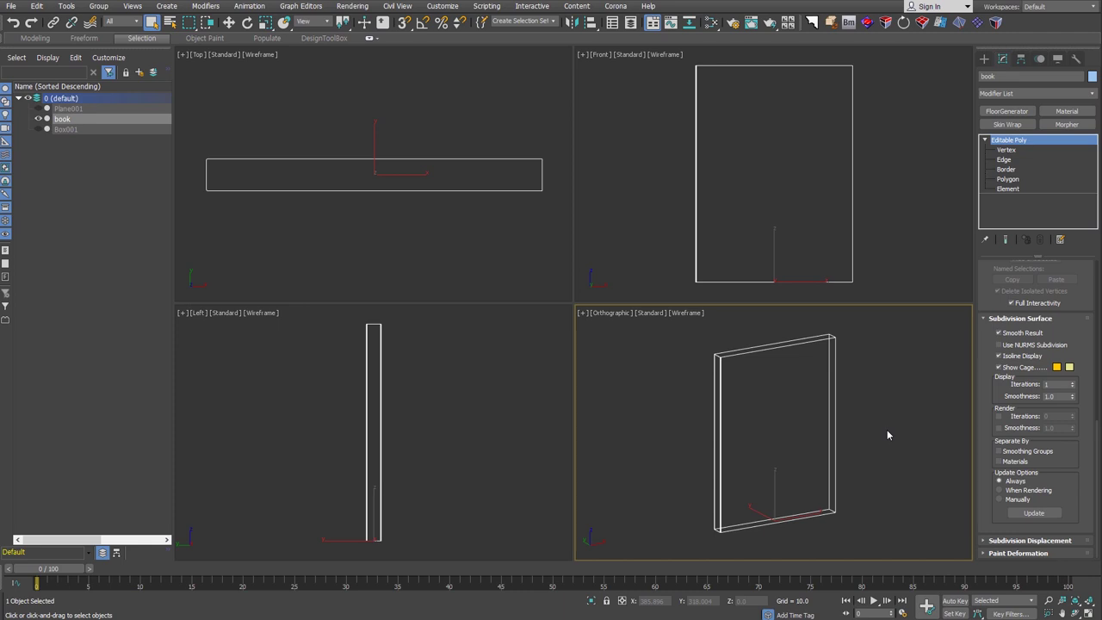
Add an Unwrap UVW modifier to the book and turn off the Map Seams display.
key(u)
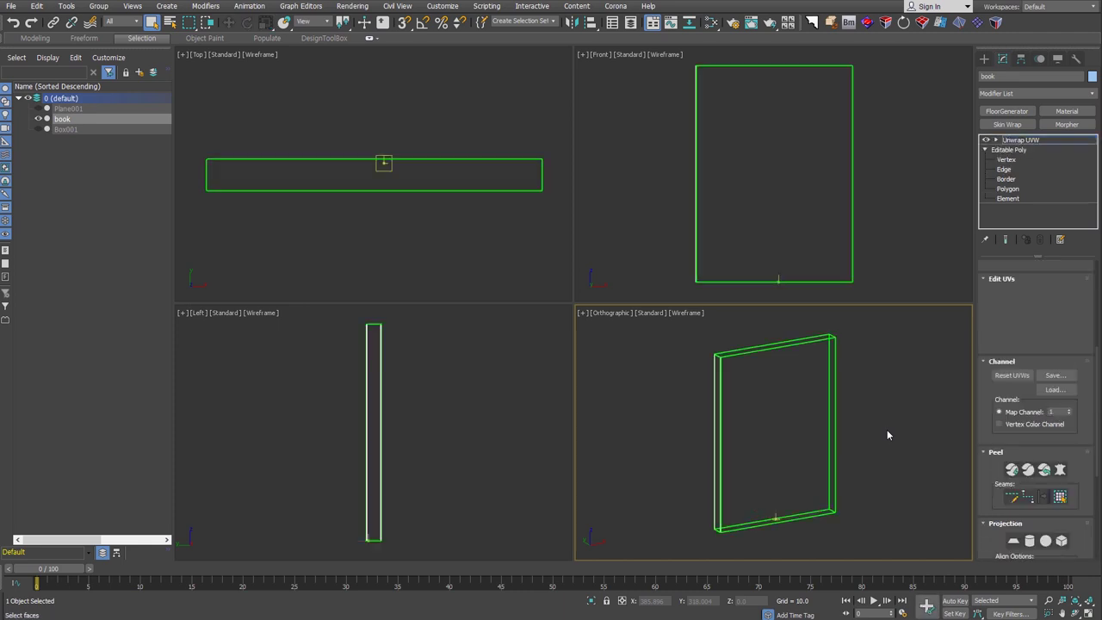
scroll(723, 343, up, 5)
mouse_move(722, 343)
middle_down()
mouse_move(714, 424)
mouse_move(714, 409)
middle_up()
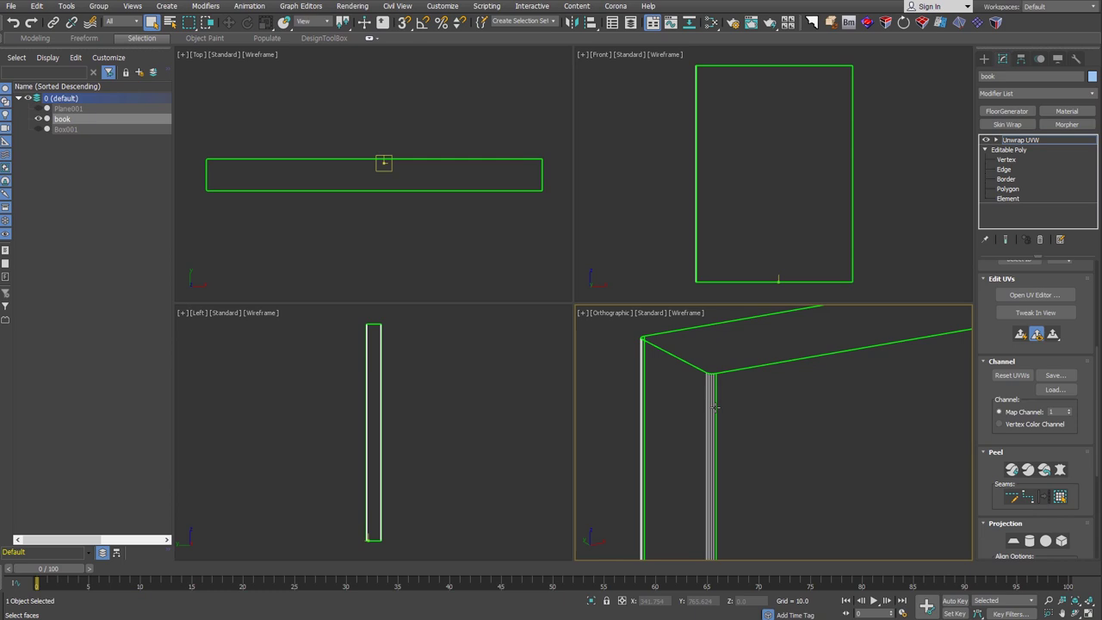
scroll(1065, 477, down, 3)
scroll(1065, 476, down, 2)
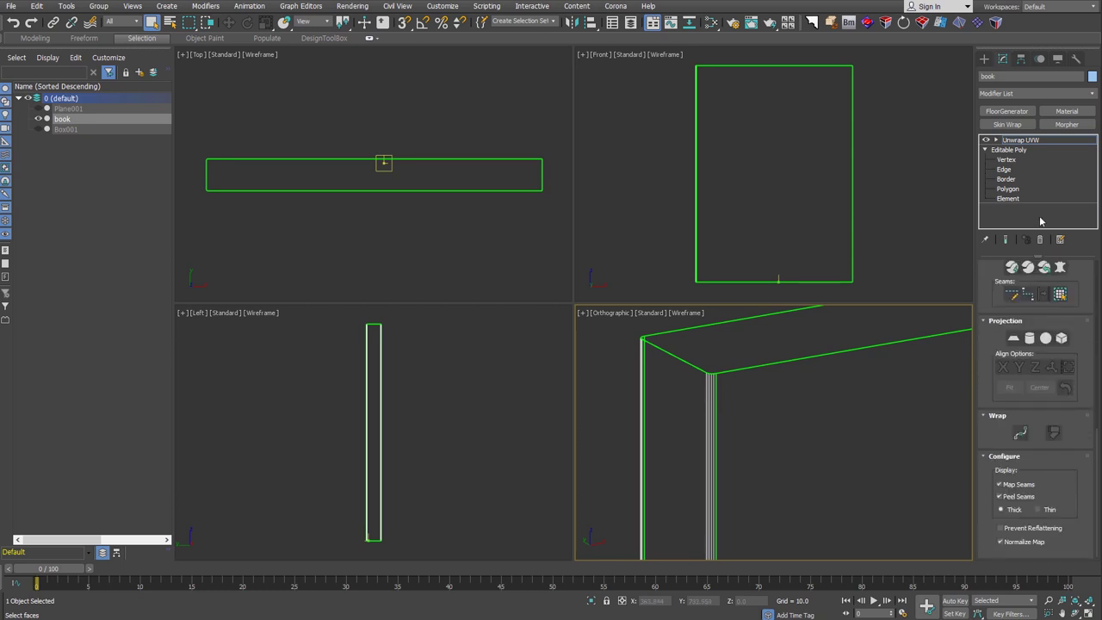
click(1029, 486)
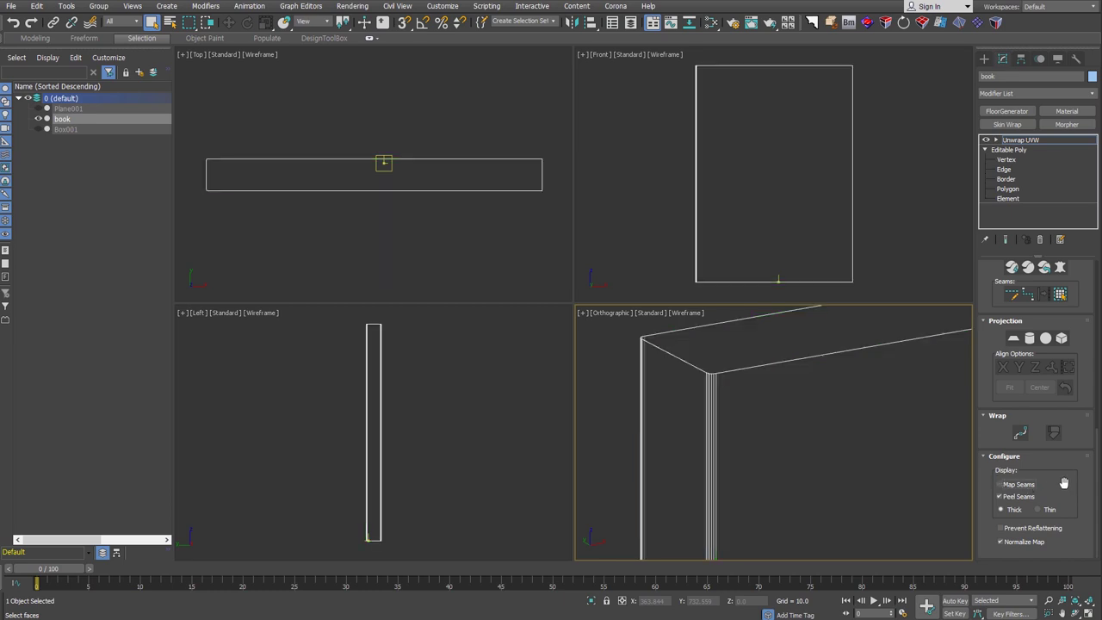
Drag-select all of the book's polygons for unwrapping.
drag(982, 283, 998, 461)
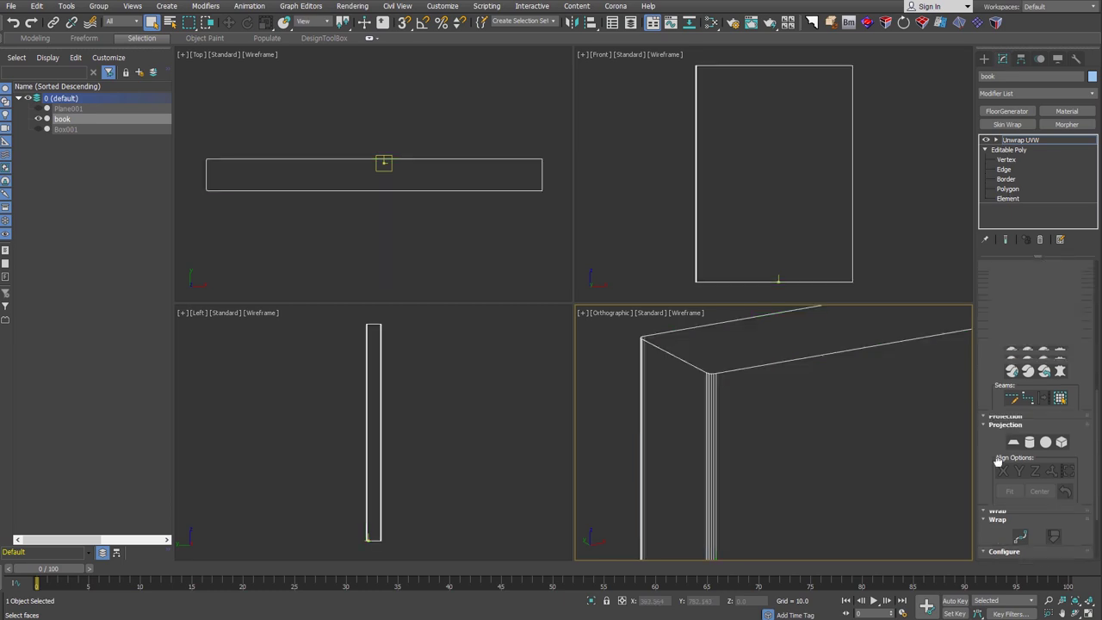
scroll(1010, 476, up, 5)
scroll(999, 332, up, 1)
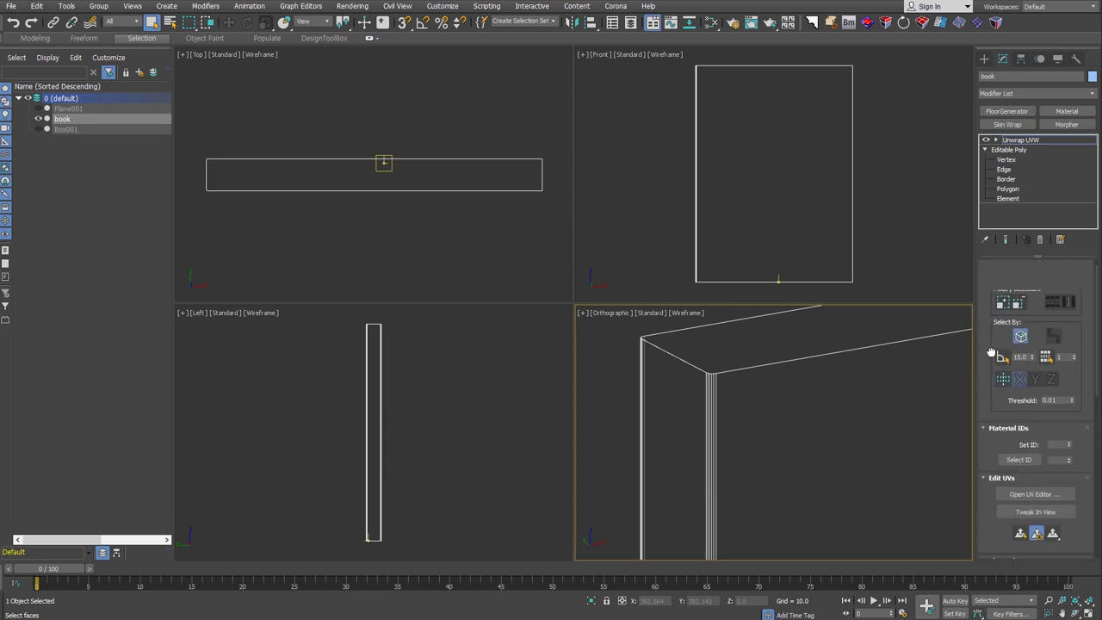
scroll(991, 354, up, 1)
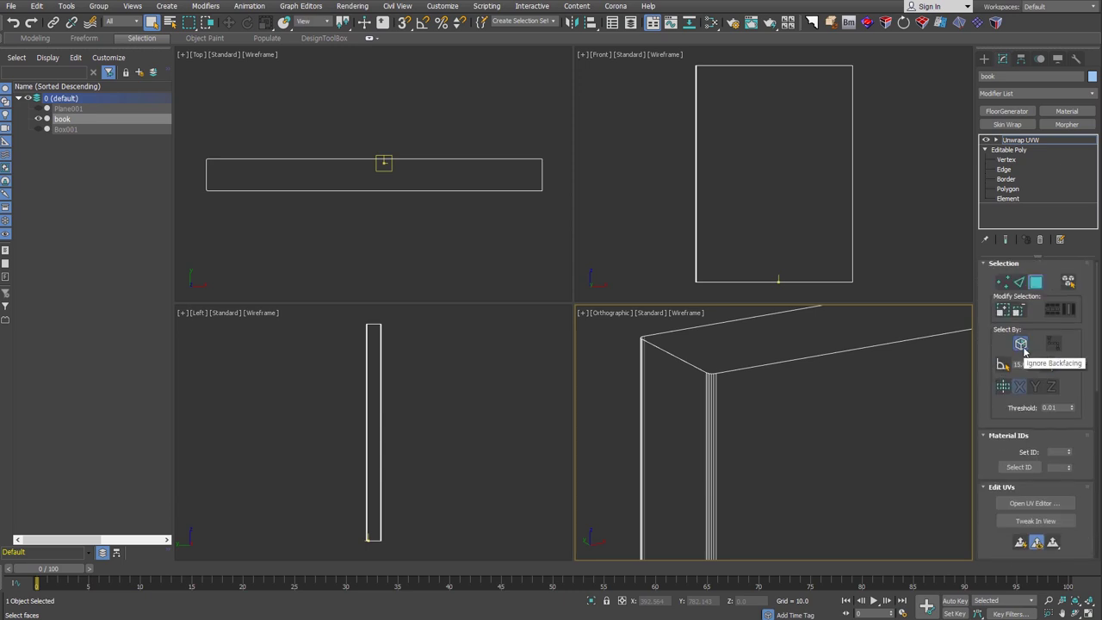
mouse_move(858, 476)
alt+middle_down()
mouse_move(778, 397)
mouse_move(898, 392)
alt+middle_up()
scroll(778, 397, down, 5)
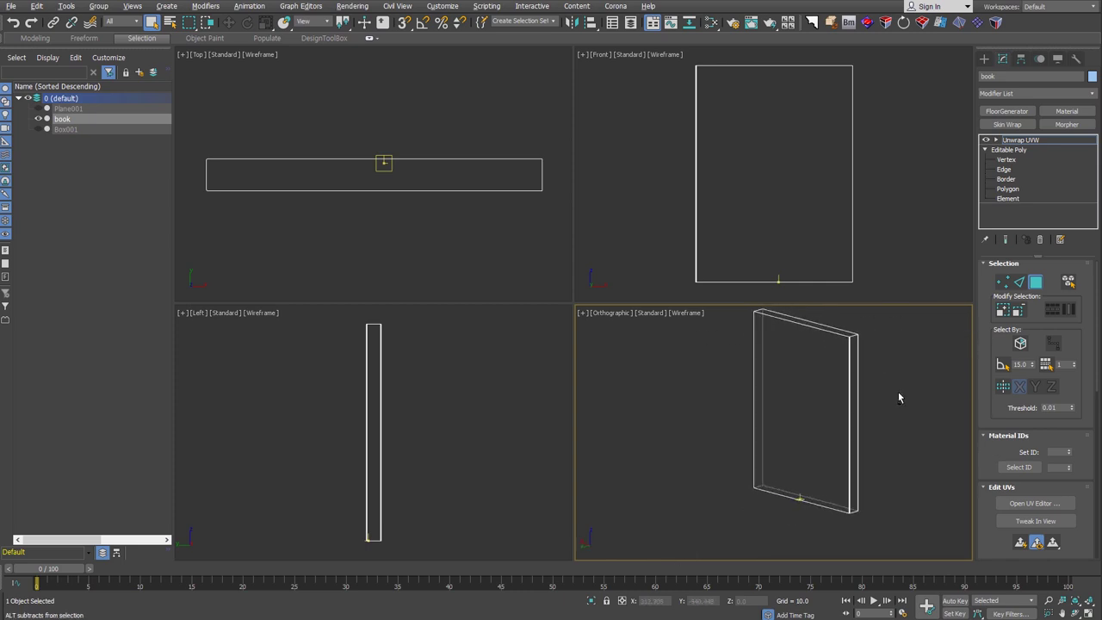
drag(896, 377, 827, 409)
mouse_move(906, 467)
alt+middle_down()
mouse_move(919, 489)
mouse_move(799, 480)
alt+middle_up()
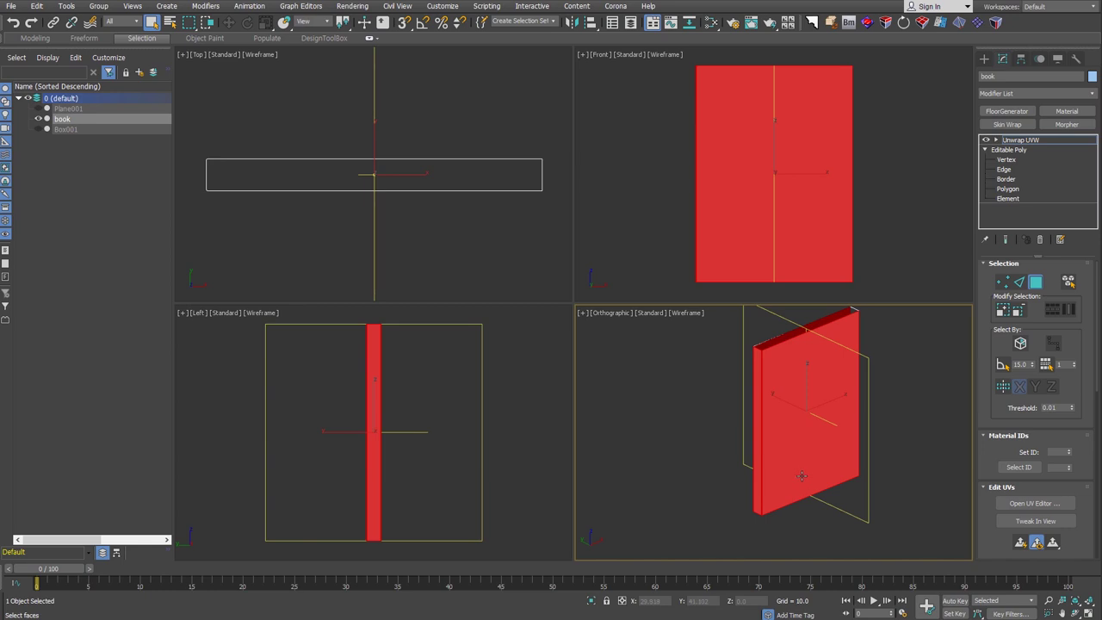
scroll(990, 455, down, 3)
scroll(999, 430, down, 2)
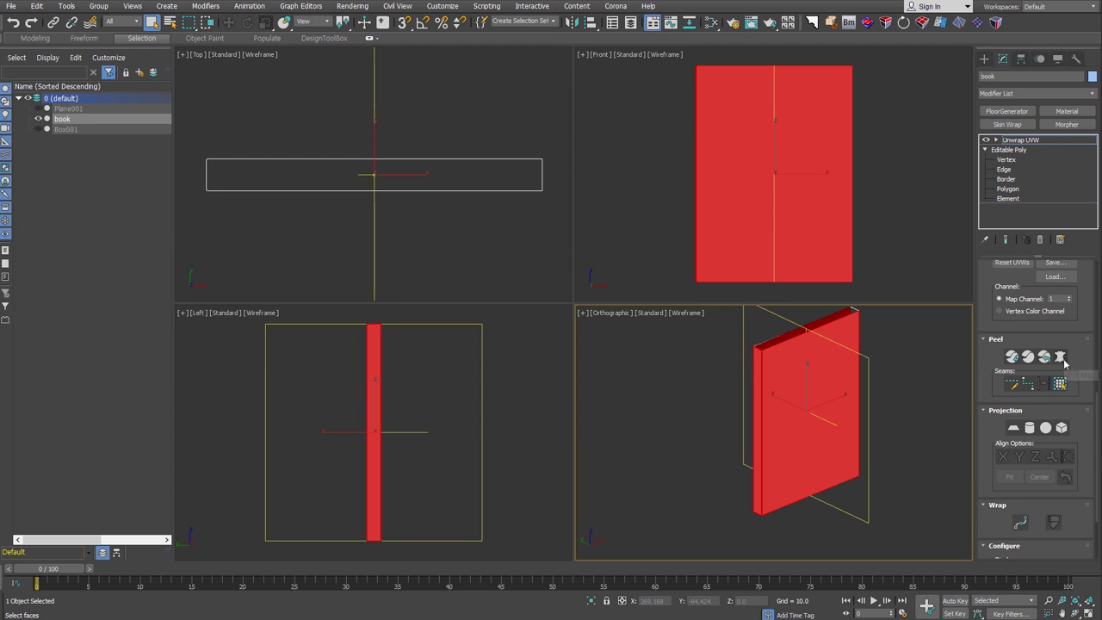
Pelt-map the selected faces, stretch and relax the layout, then commit it.
click(1062, 360)
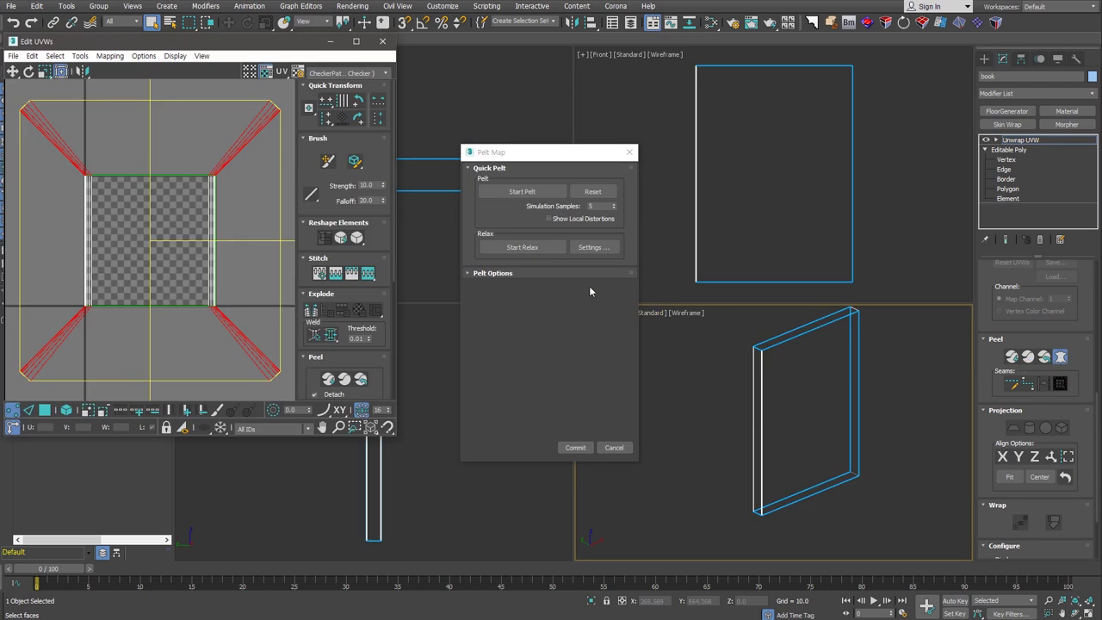
click(562, 153)
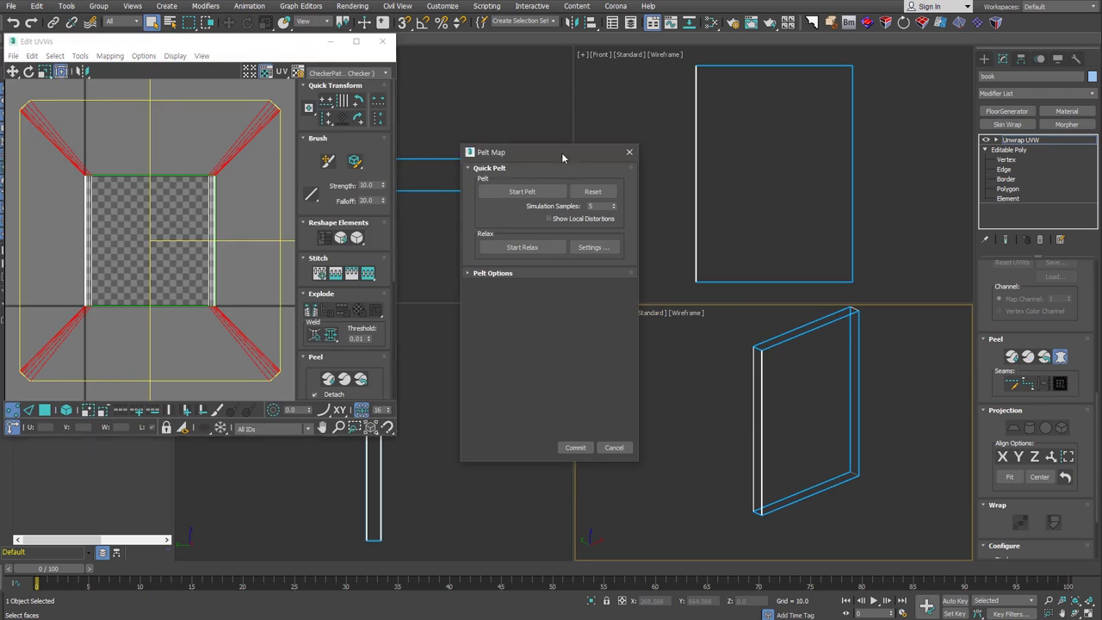
click(543, 196)
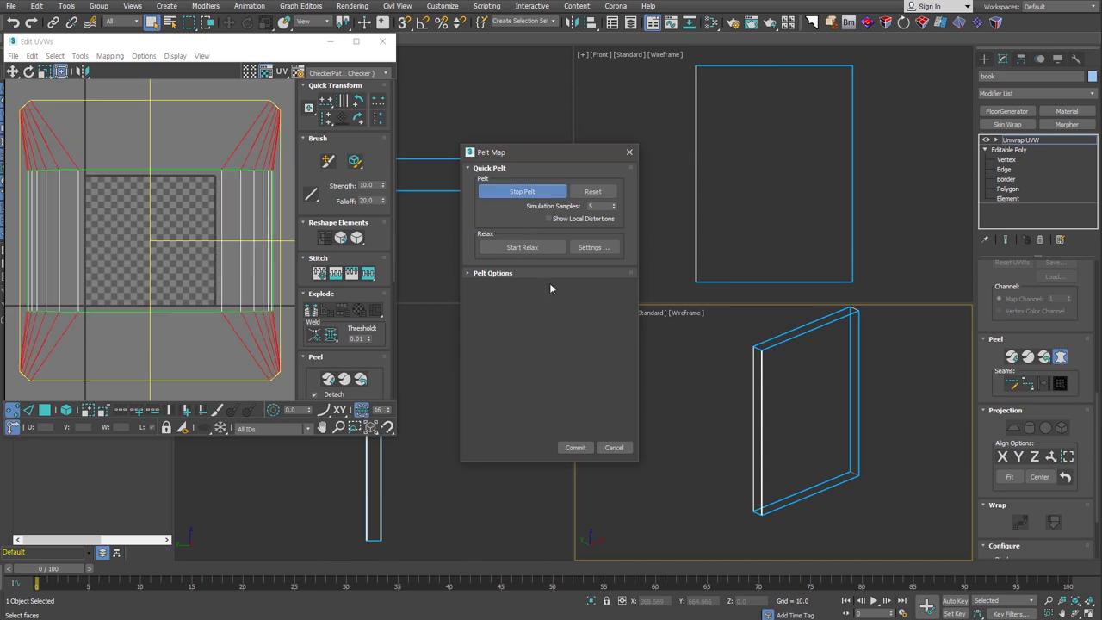
click(615, 251)
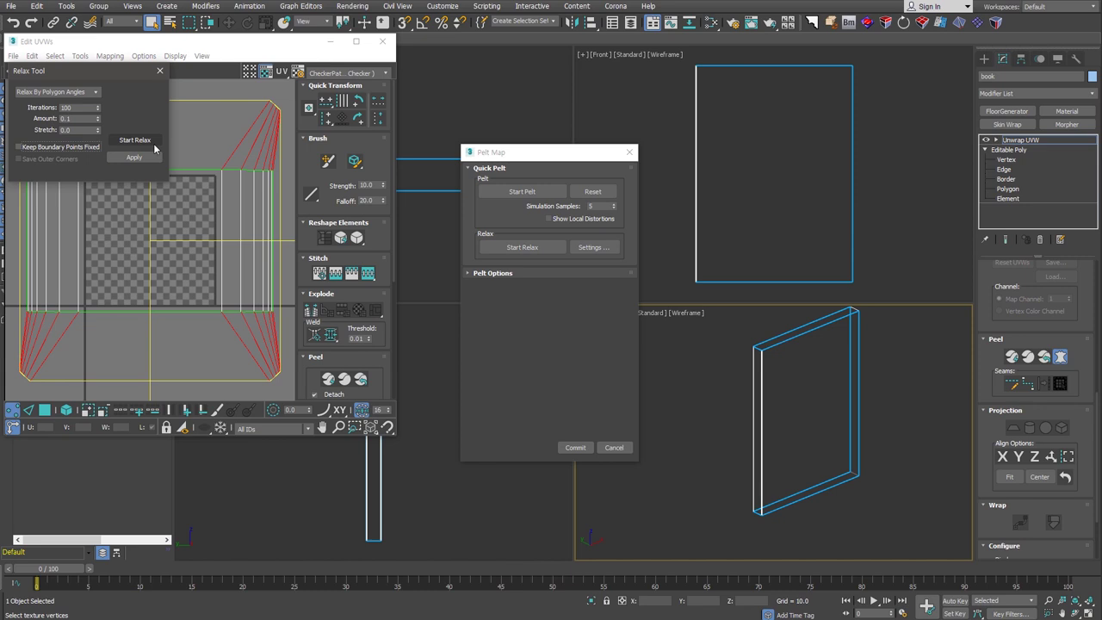
click(153, 145)
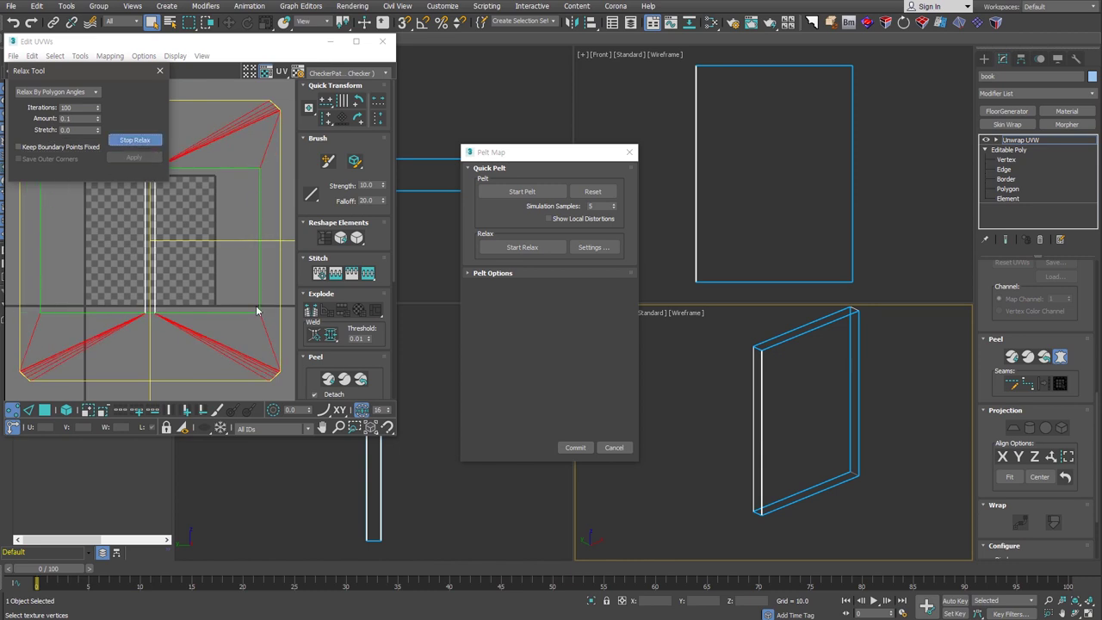
click(530, 442)
click(575, 449)
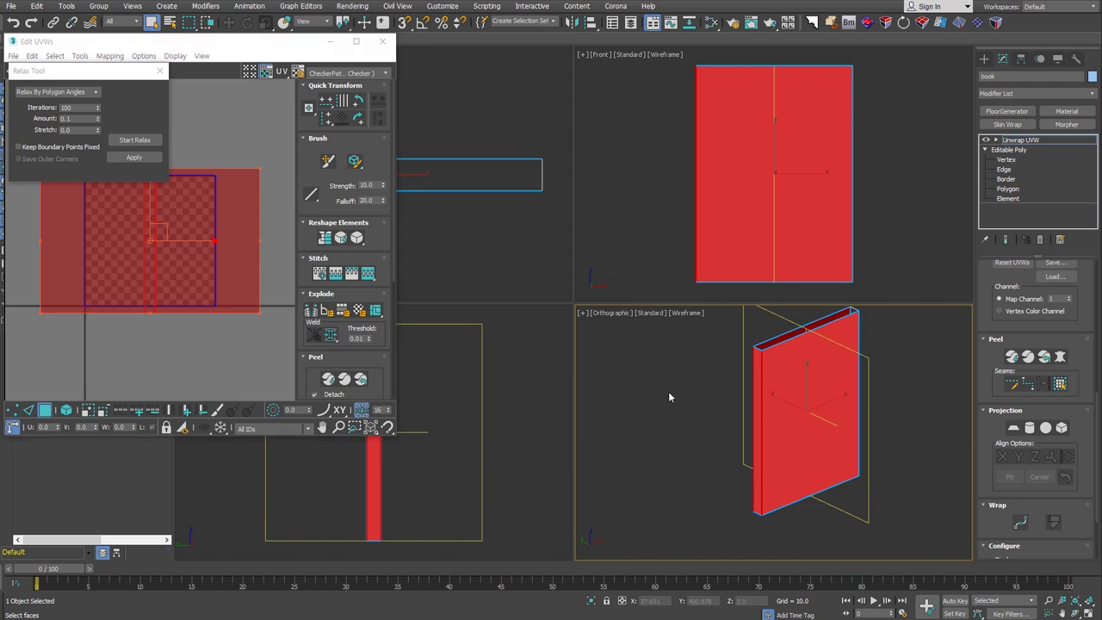
Invert to the side faces, pelt, relax and commit them, then close the Relax Tool.
key(ctrl+i)
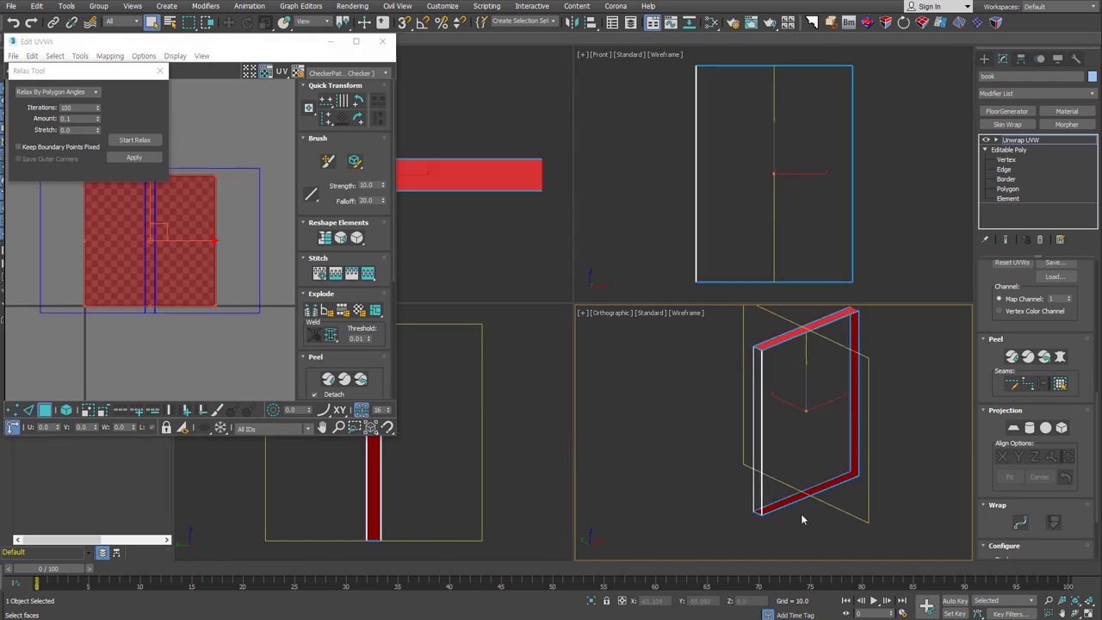
click(1060, 358)
click(545, 194)
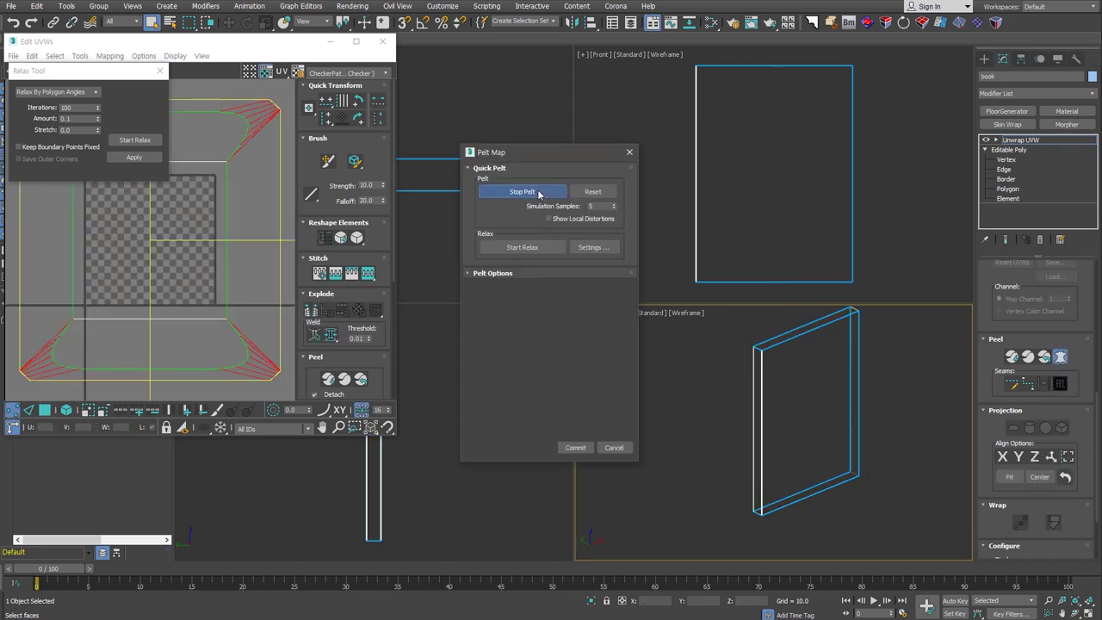
click(134, 139)
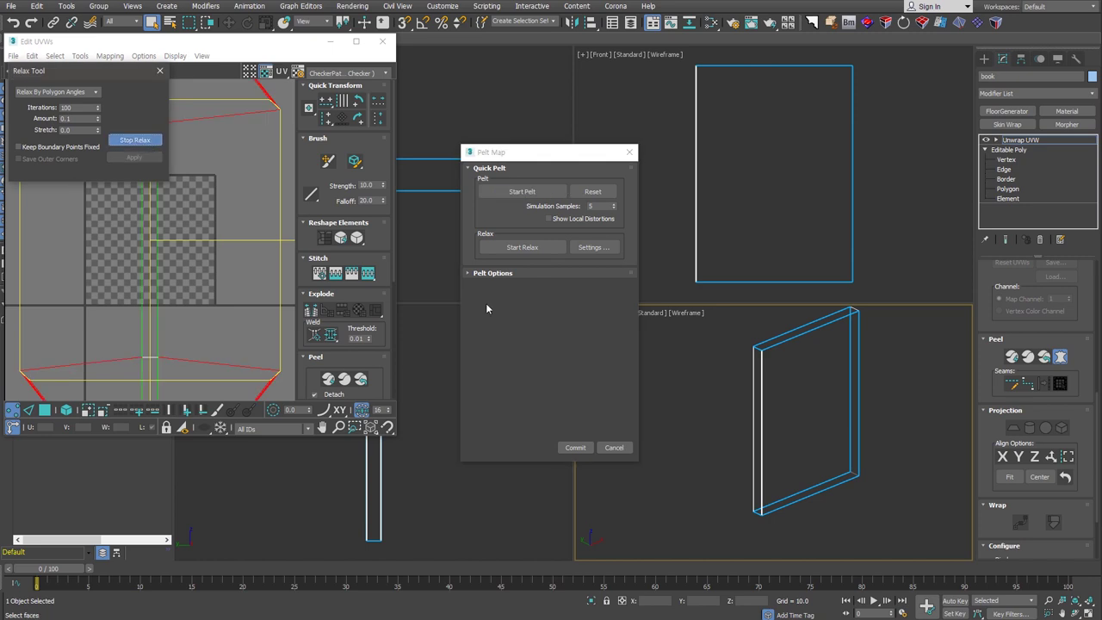
click(575, 447)
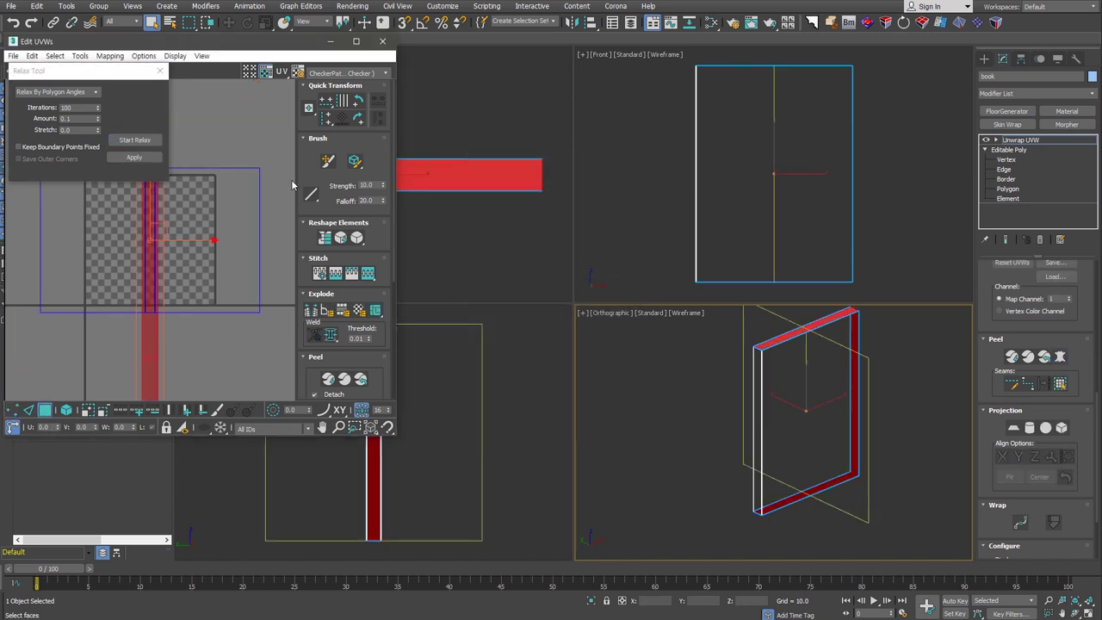
click(161, 72)
scroll(221, 278, down, 2)
scroll(222, 318, down, 3)
Select the seam edge on the UV shell and break the UVs apart along it.
key(F8)
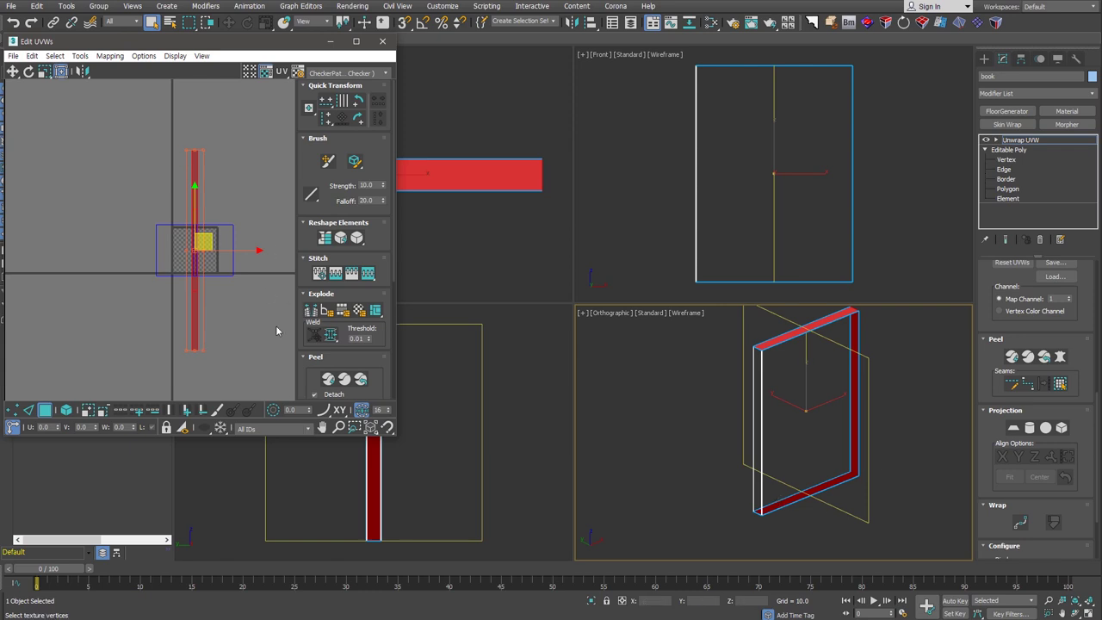
click(263, 324)
key(2)
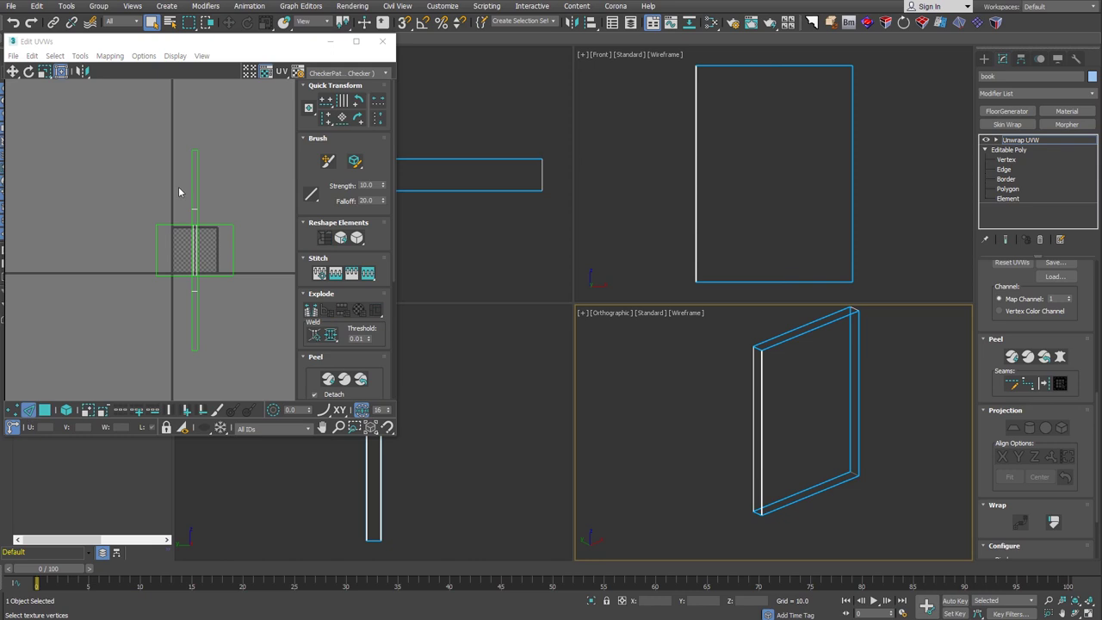
drag(189, 206, 231, 309)
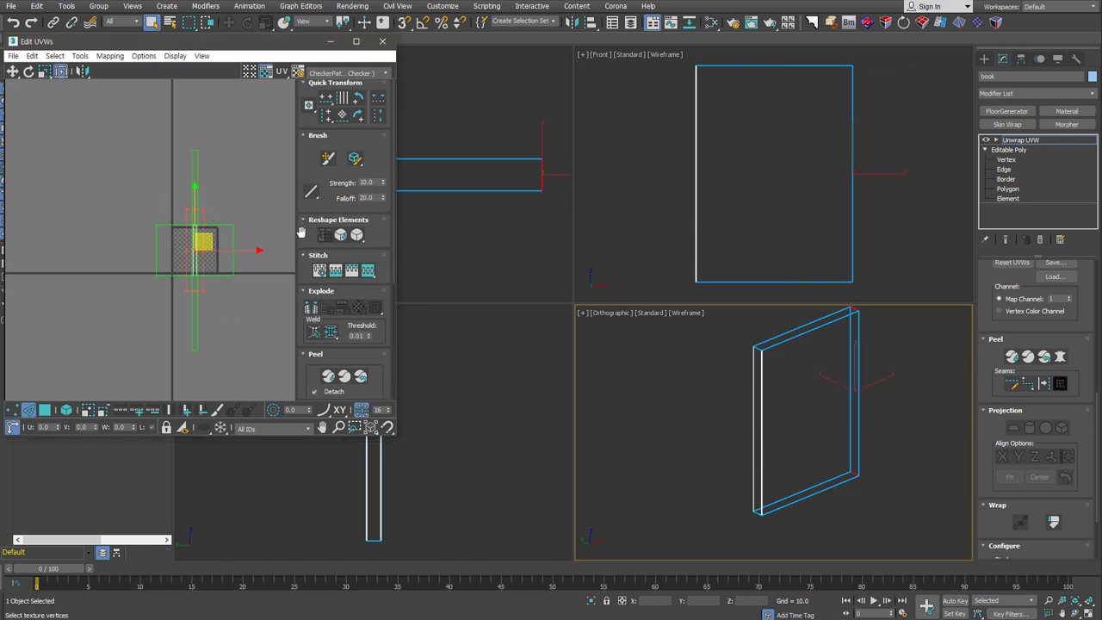
scroll(304, 274, up, 1)
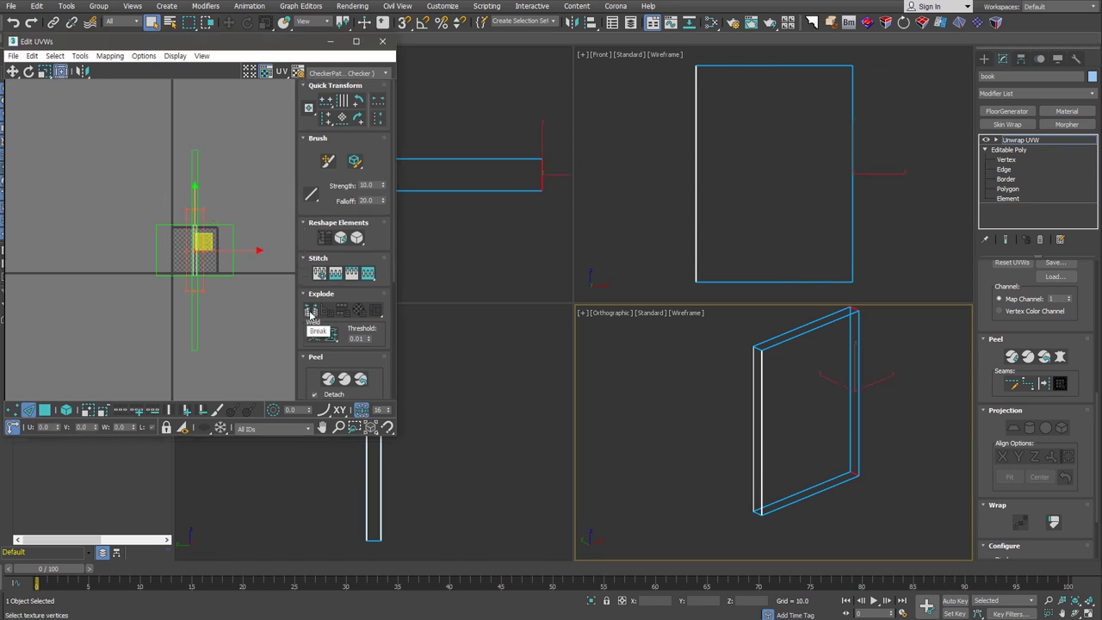
click(310, 315)
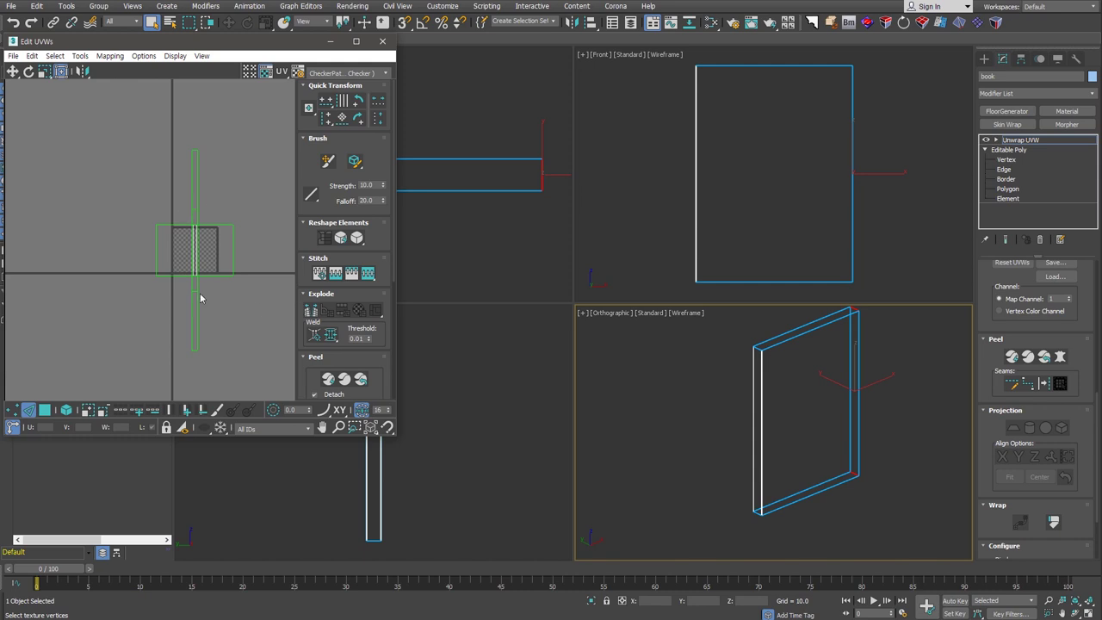
scroll(222, 274, up, 3)
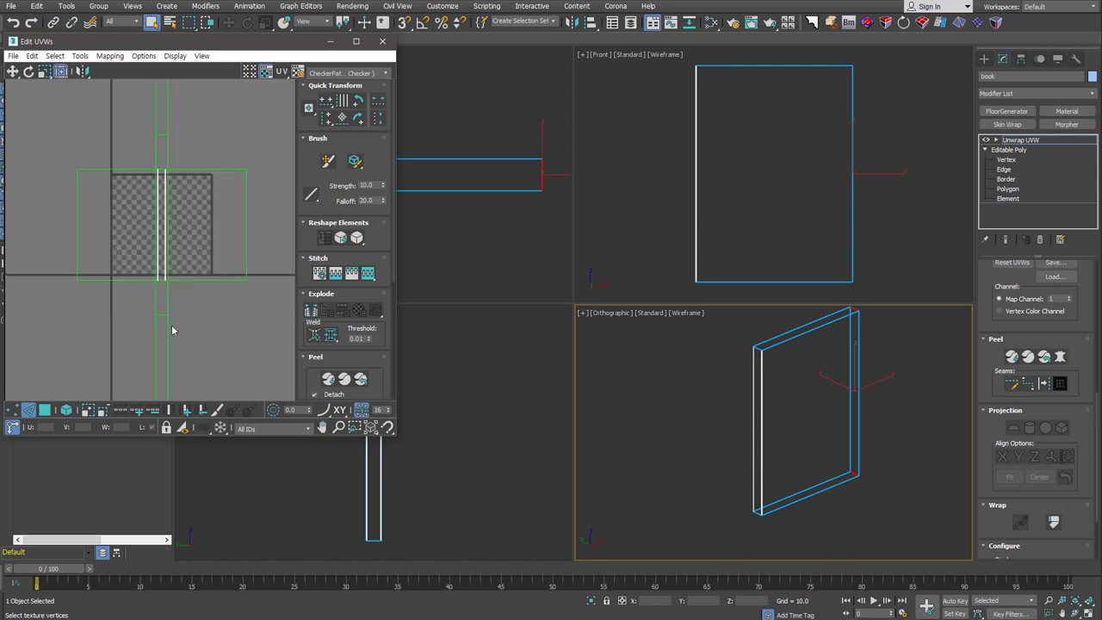
With Select By Element on, pick one UV shell and move it to the right.
click(45, 411)
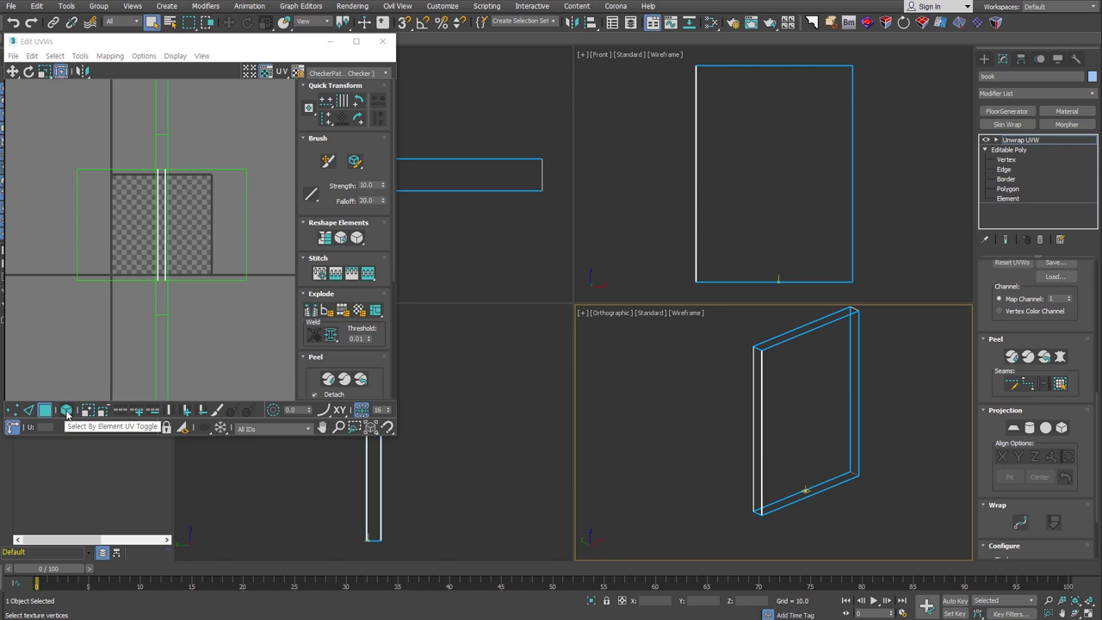
click(67, 412)
click(99, 255)
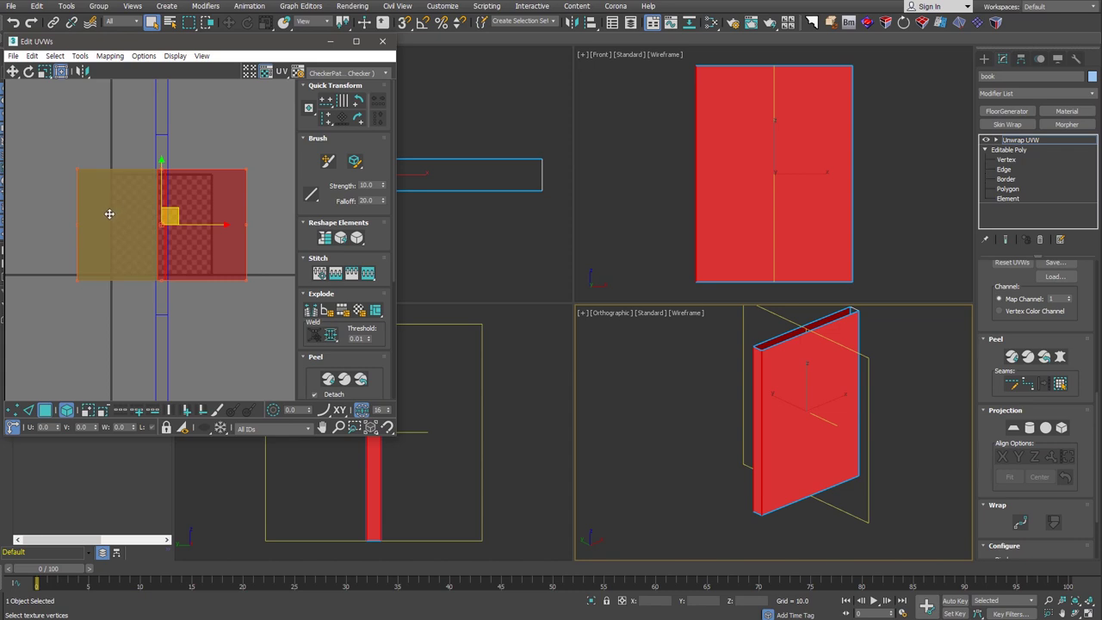
click(101, 322)
click(110, 254)
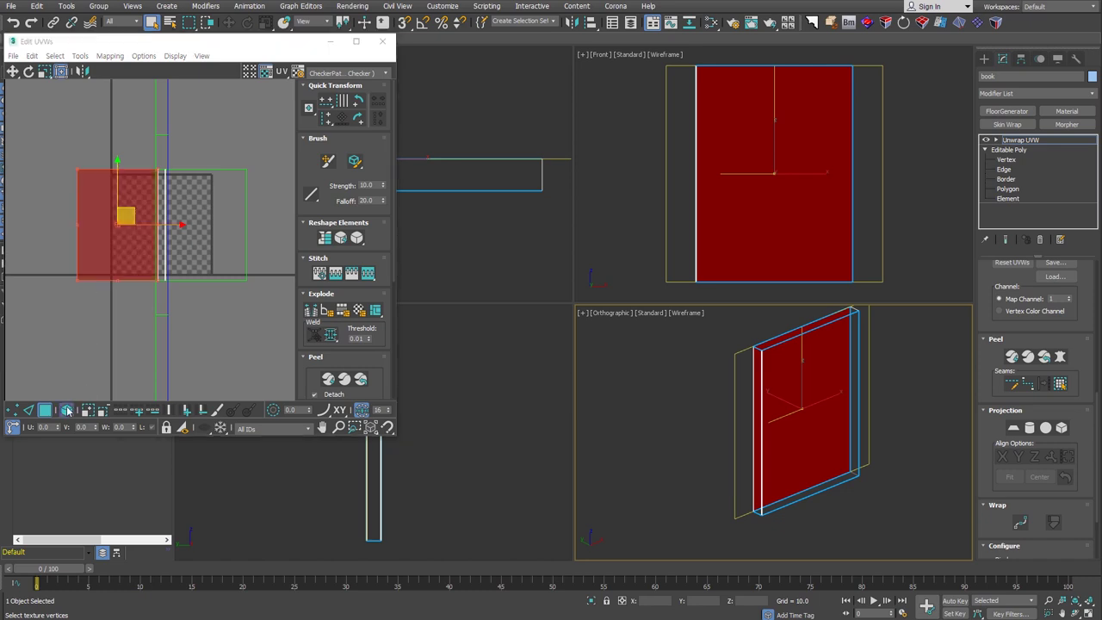
click(92, 317)
click(106, 229)
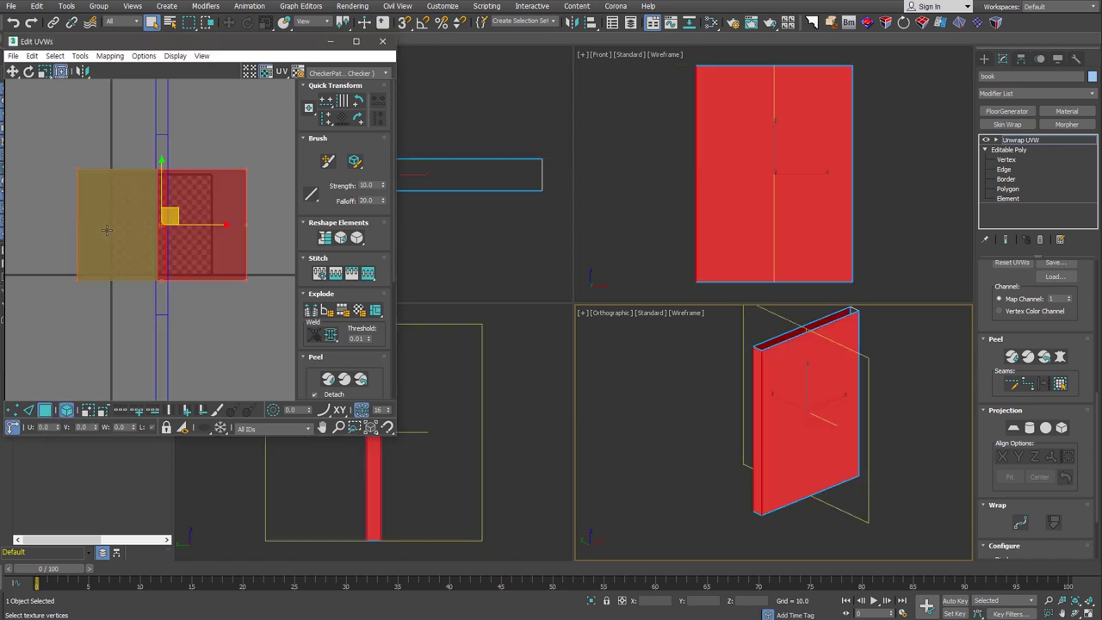
drag(106, 230, 216, 233)
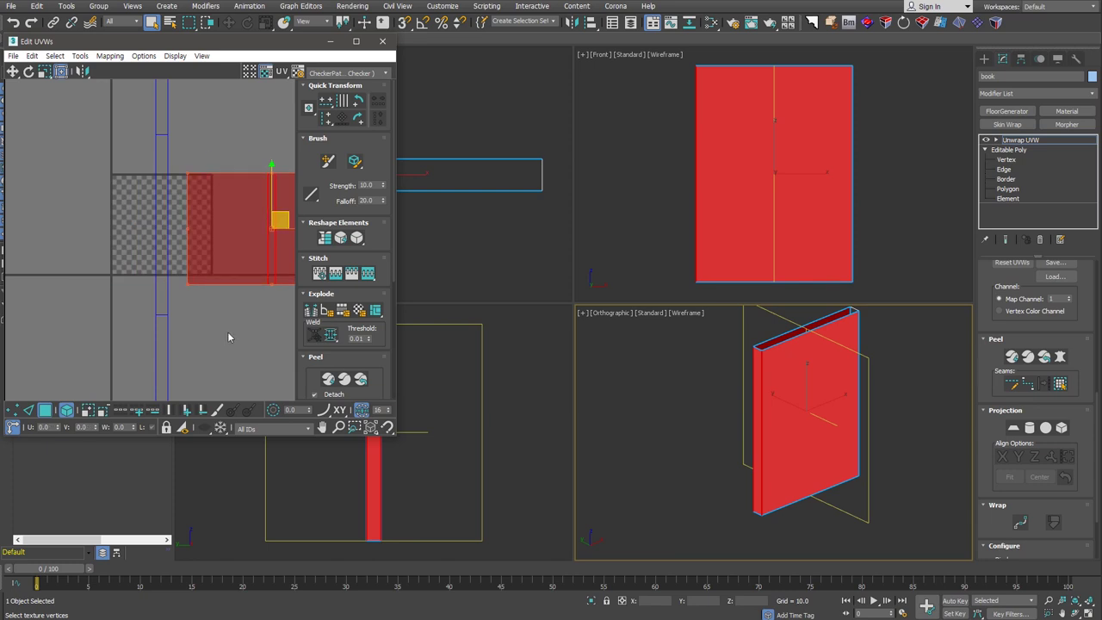
click(227, 332)
Create a VRayMtl with JOYCGbook_1.psd loaded as a collapsed Bitmap in its Diffuse slot.
key(m)
click(60, 276)
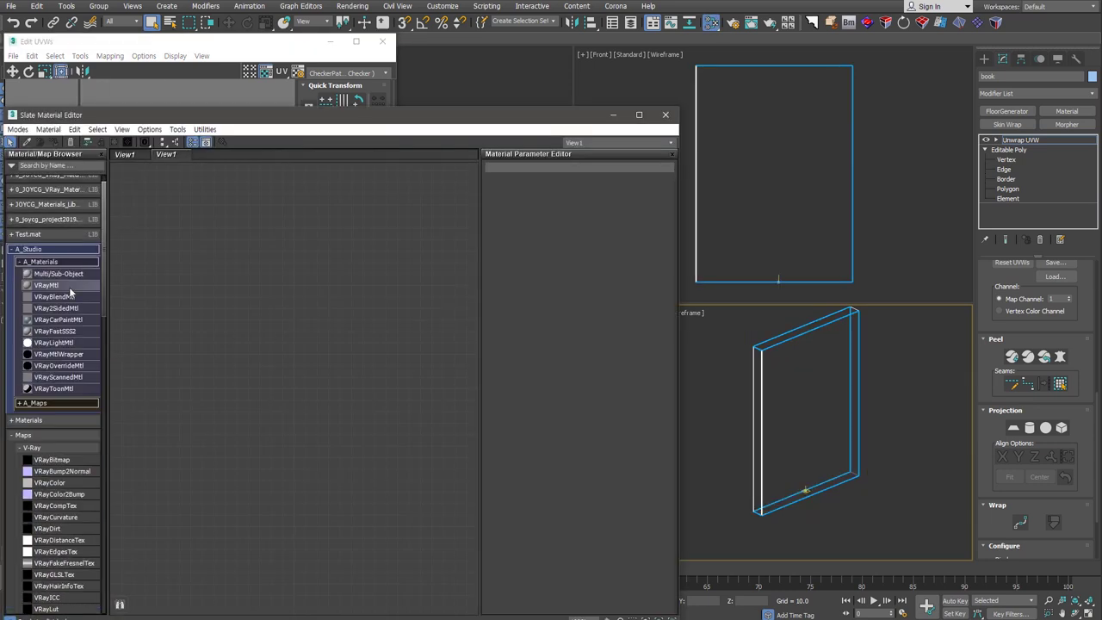
double_click(69, 287)
click(52, 281)
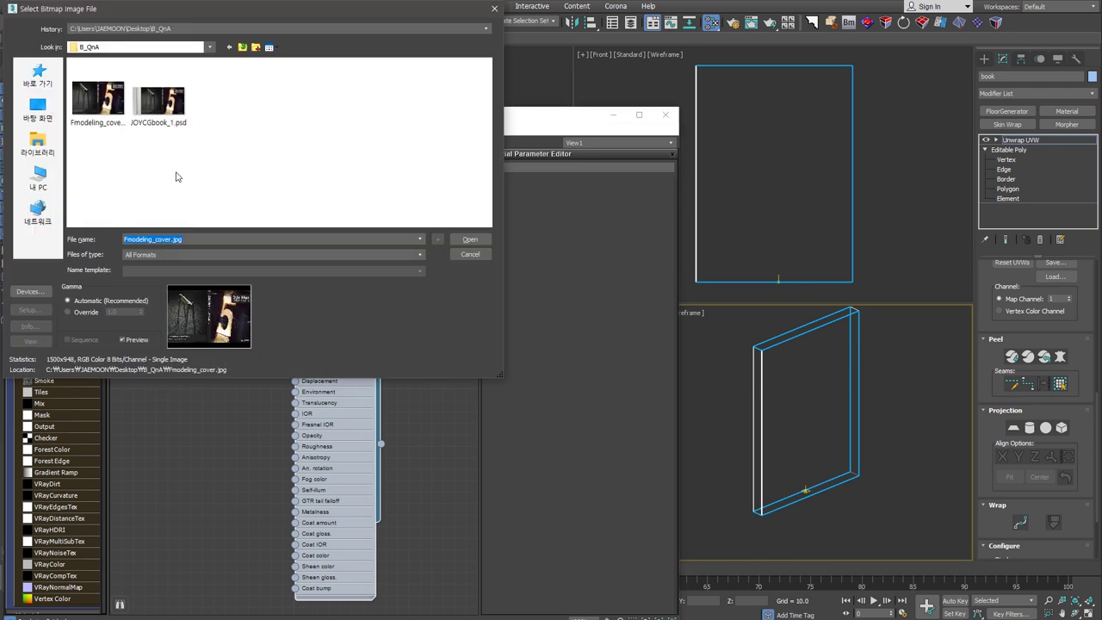
click(170, 104)
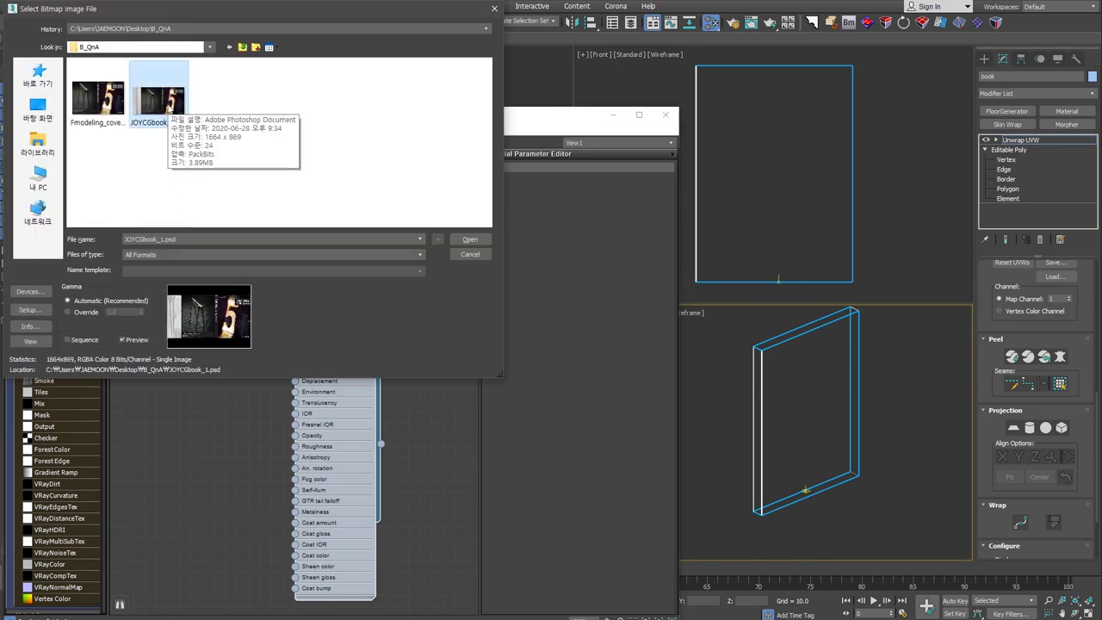
click(470, 238)
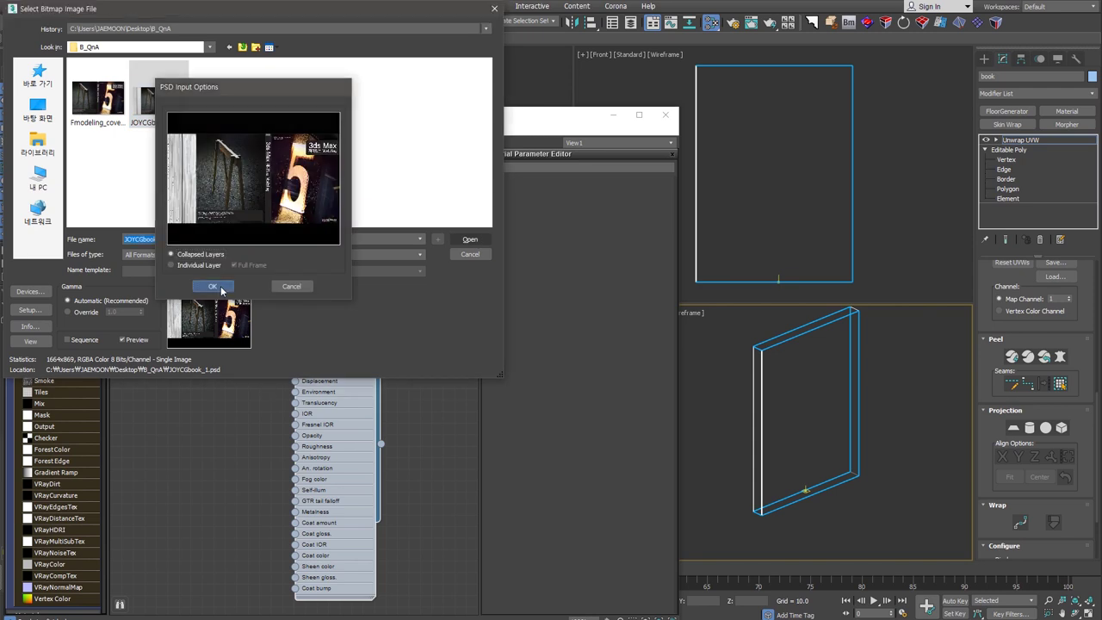
click(212, 286)
double_click(307, 299)
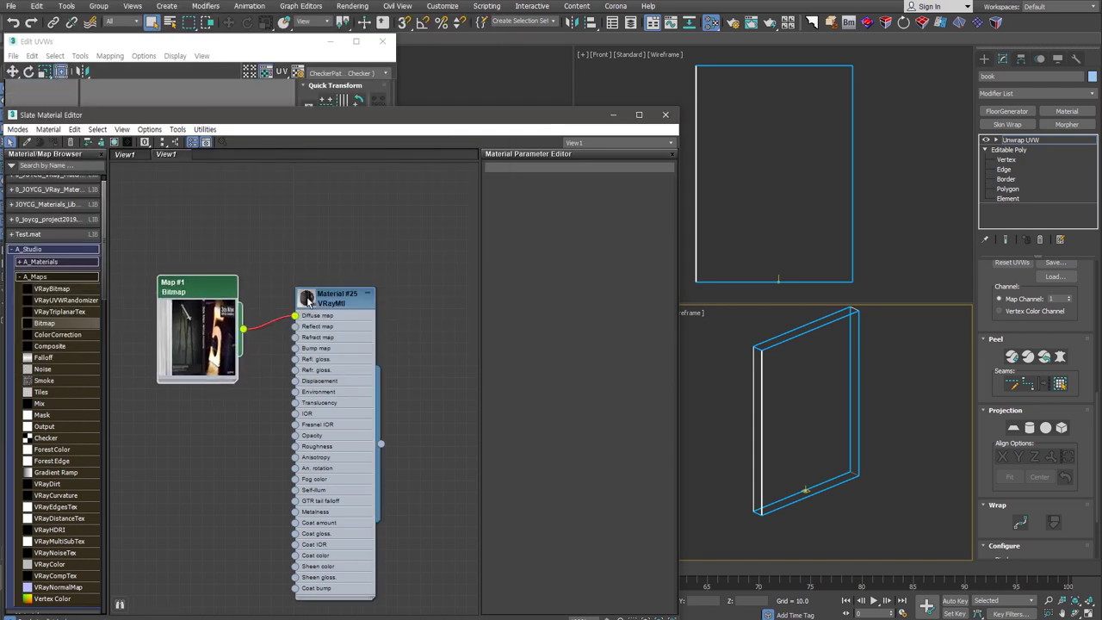
drag(350, 326, 315, 303)
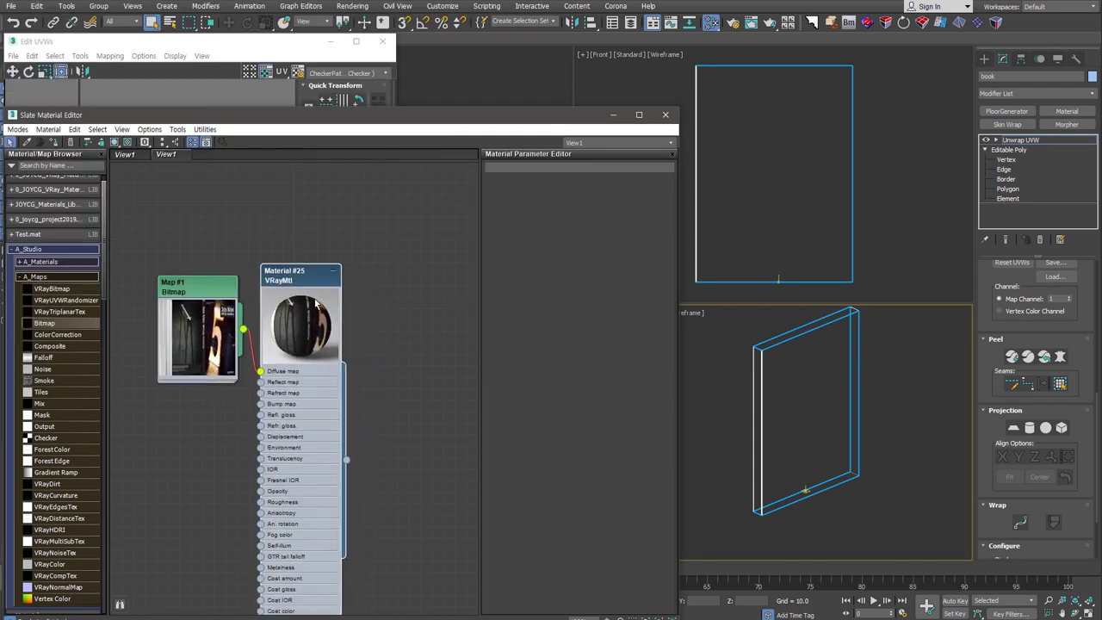
key(h)
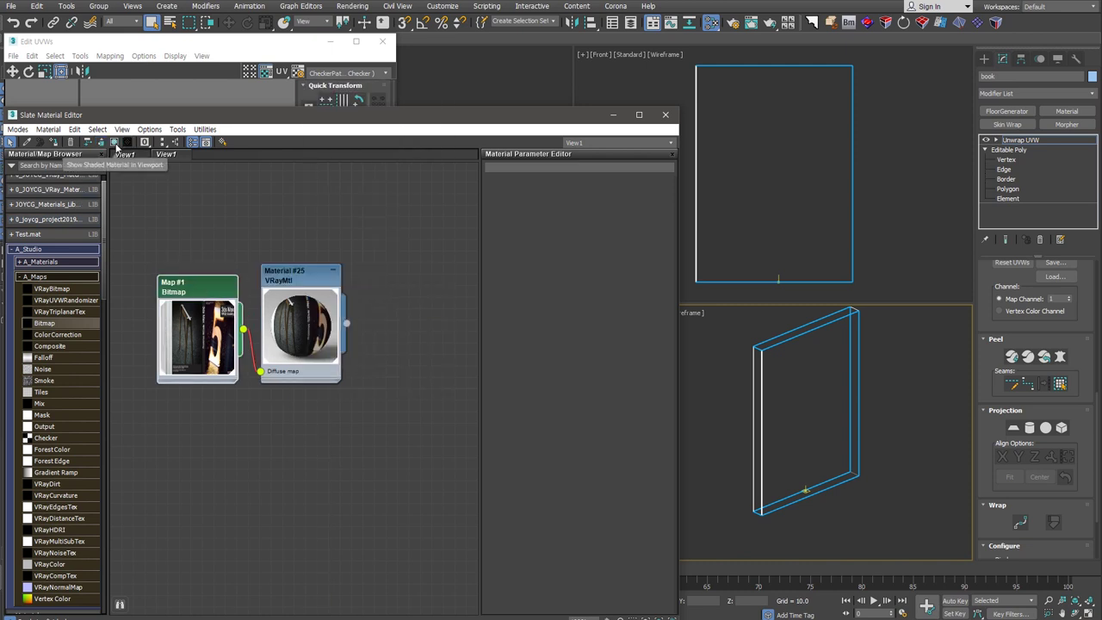
Show the cover material shaded in the Perspective viewport, then close the Slate editor.
click(116, 145)
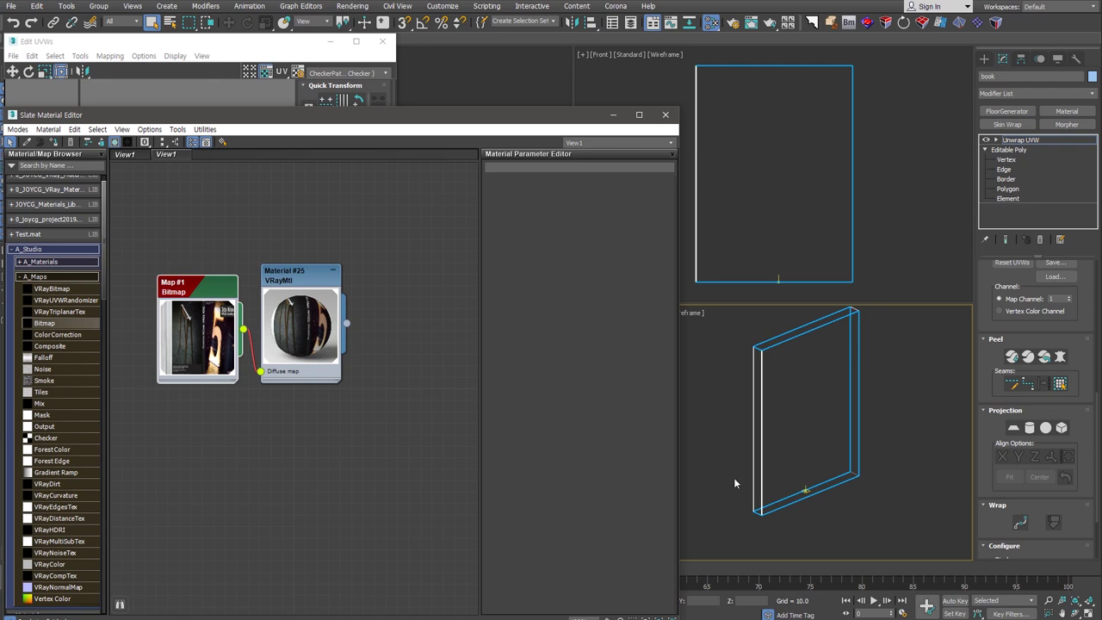
middle_drag(854, 464, 858, 486)
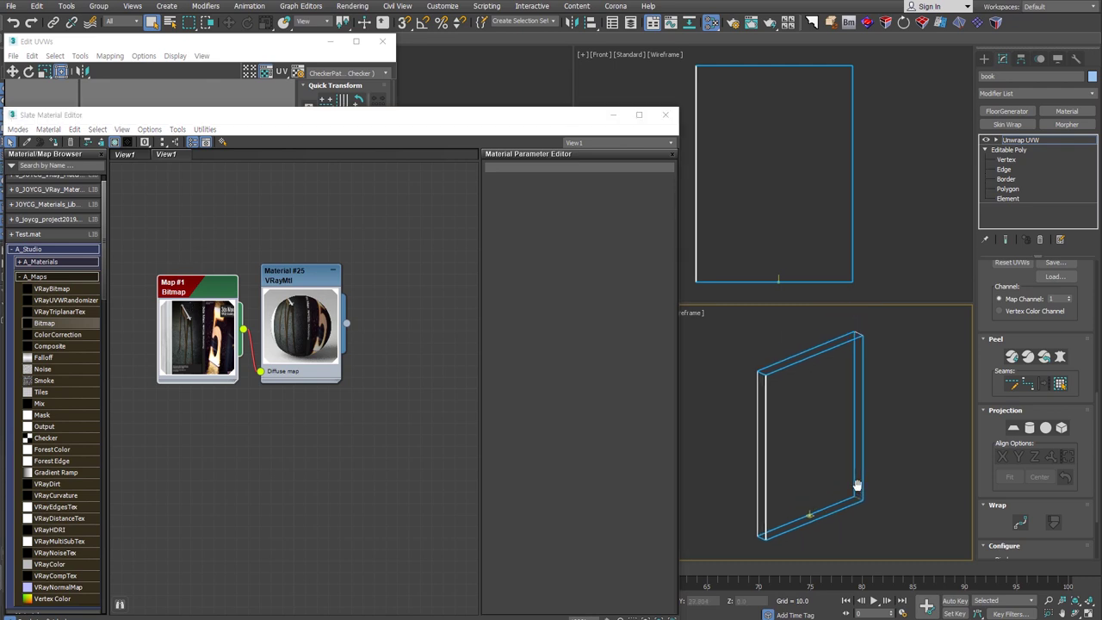
key(F3)
scroll(864, 514, up, 2)
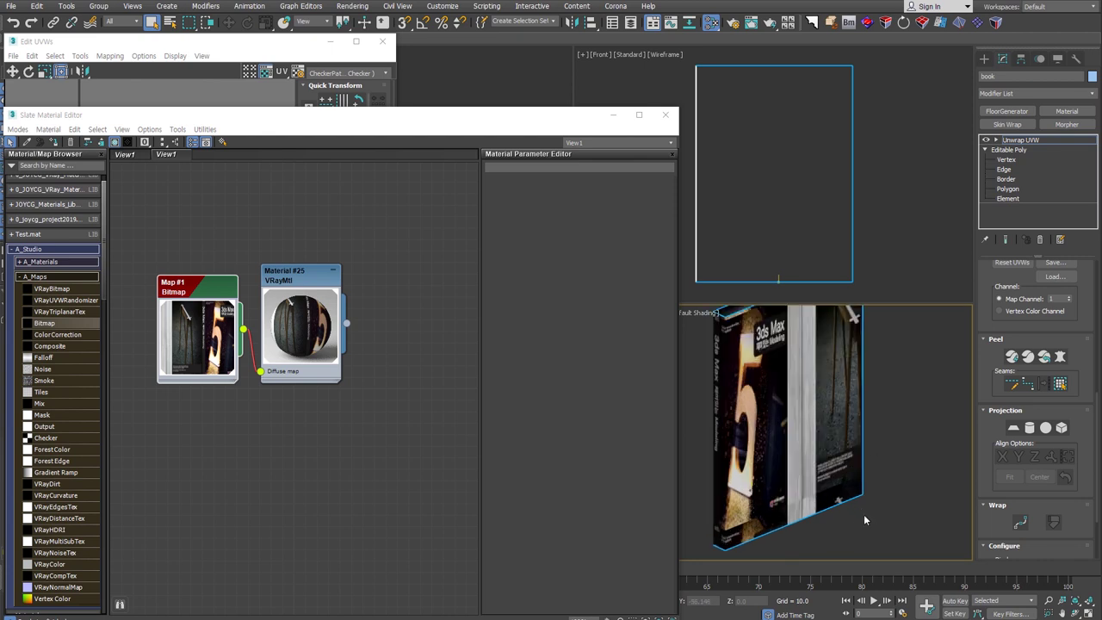
scroll(864, 515, up, 2)
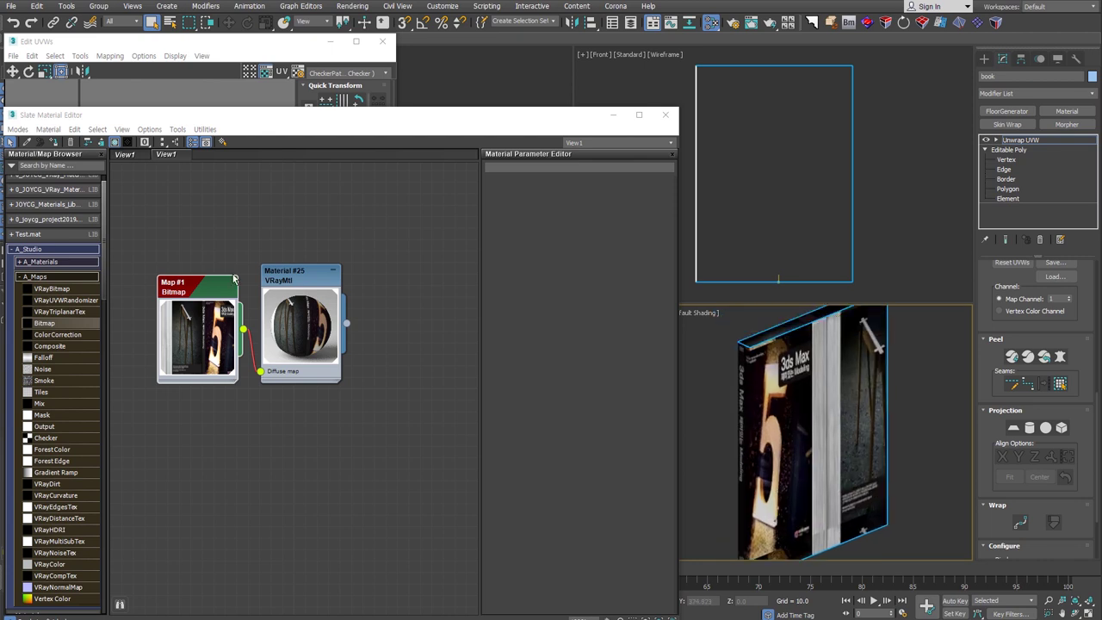
double_click(196, 295)
click(296, 273)
key(m)
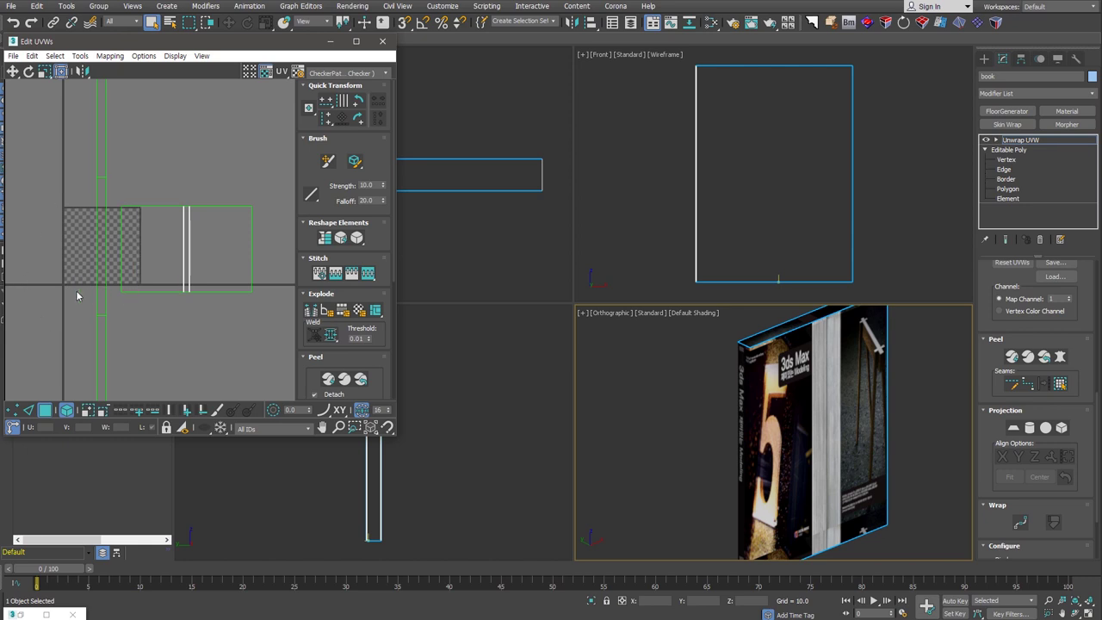
Set Map #1, the cover PSD bitmap, as the Edit UVWs background instead of the checker.
scroll(75, 250, up, 2)
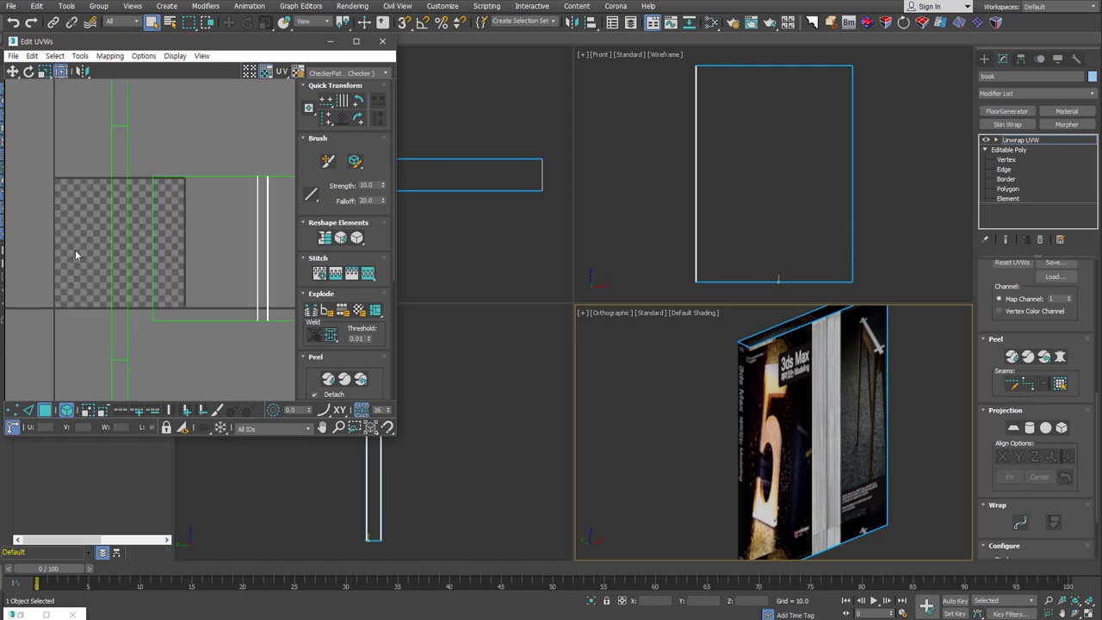
scroll(75, 250, down, 2)
click(372, 74)
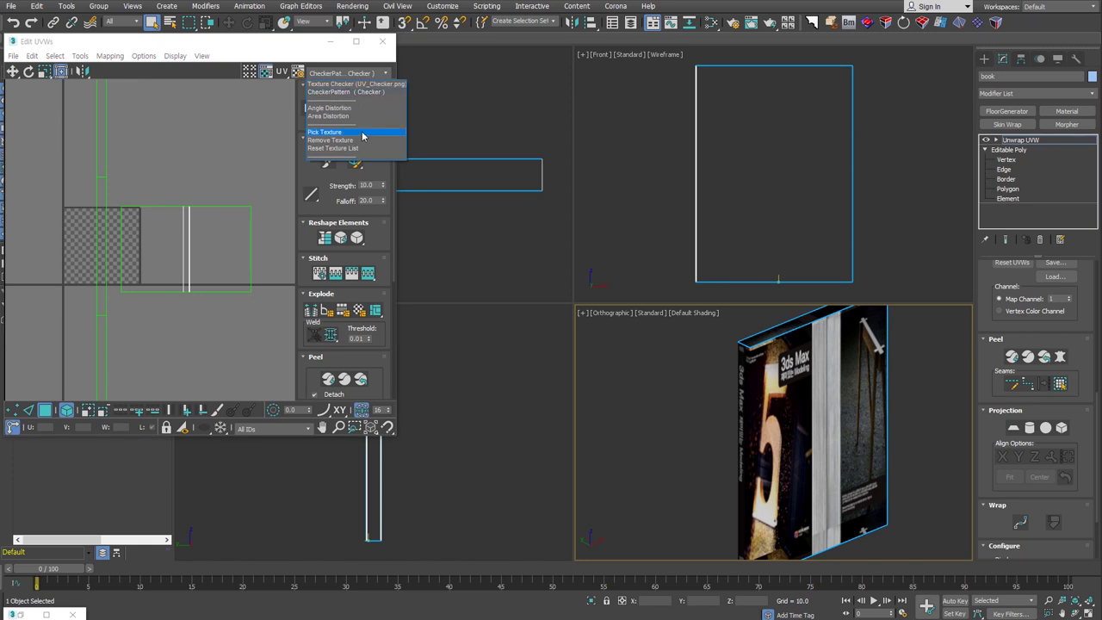
click(362, 133)
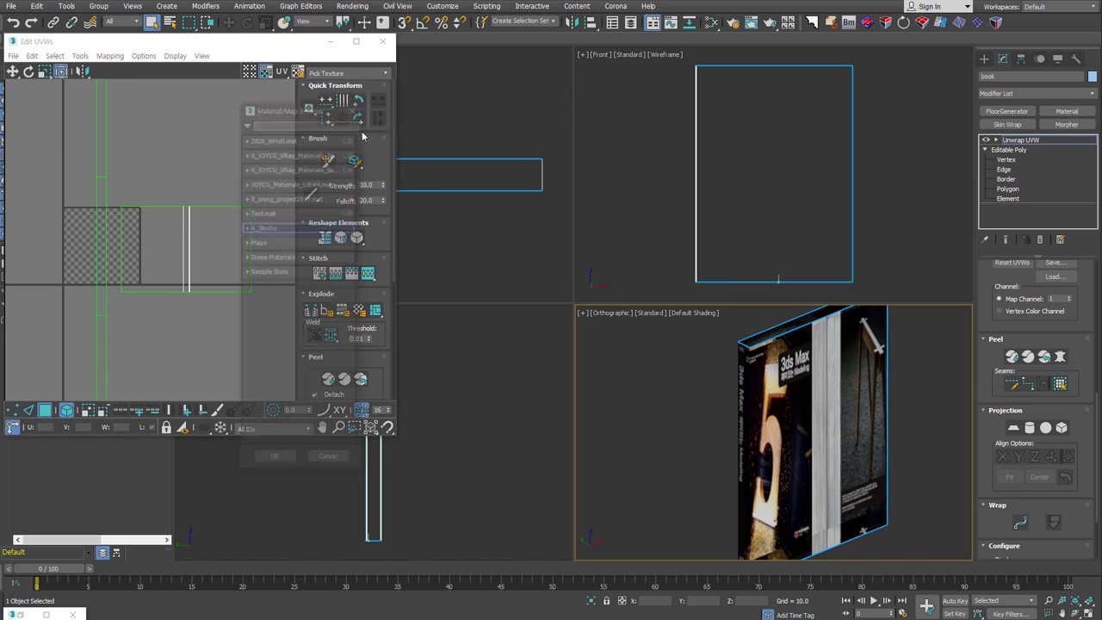
click(303, 258)
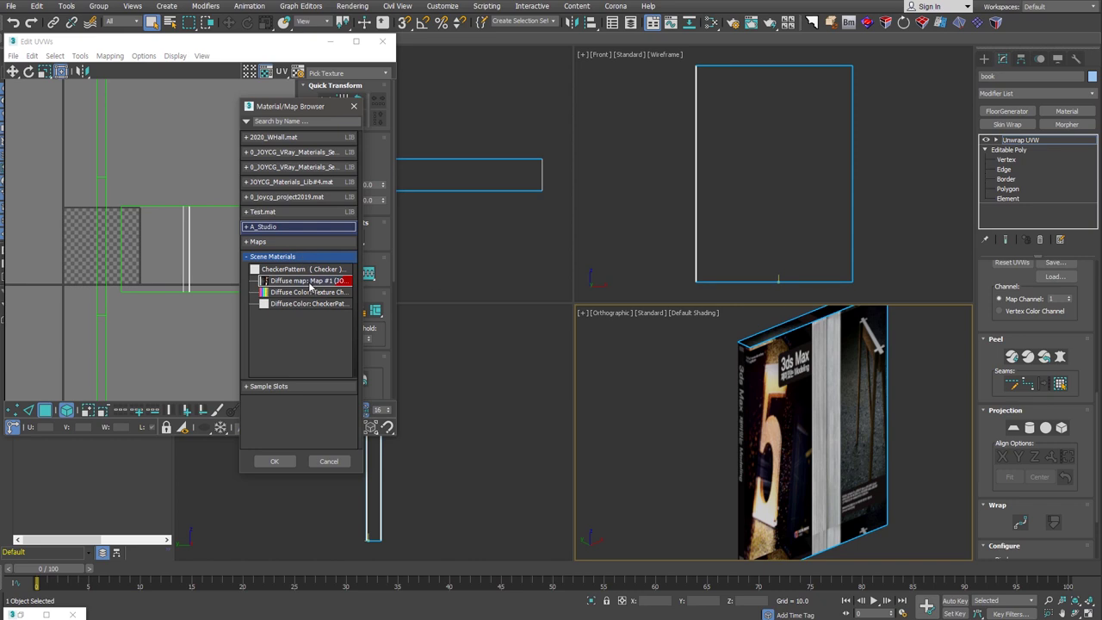
double_click(311, 281)
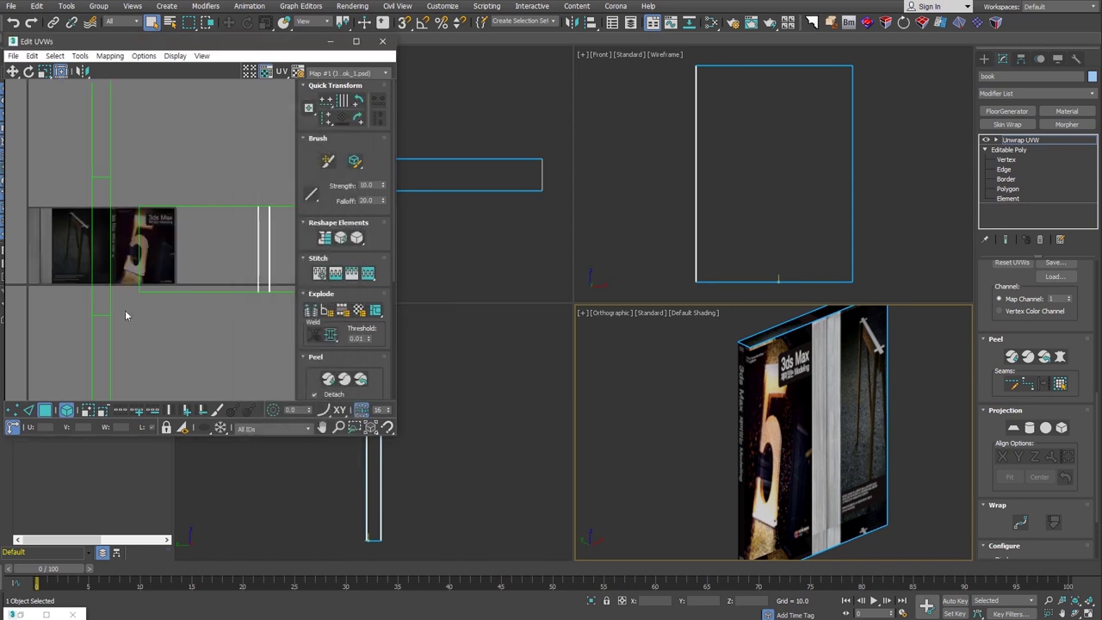
scroll(207, 302, up, 3)
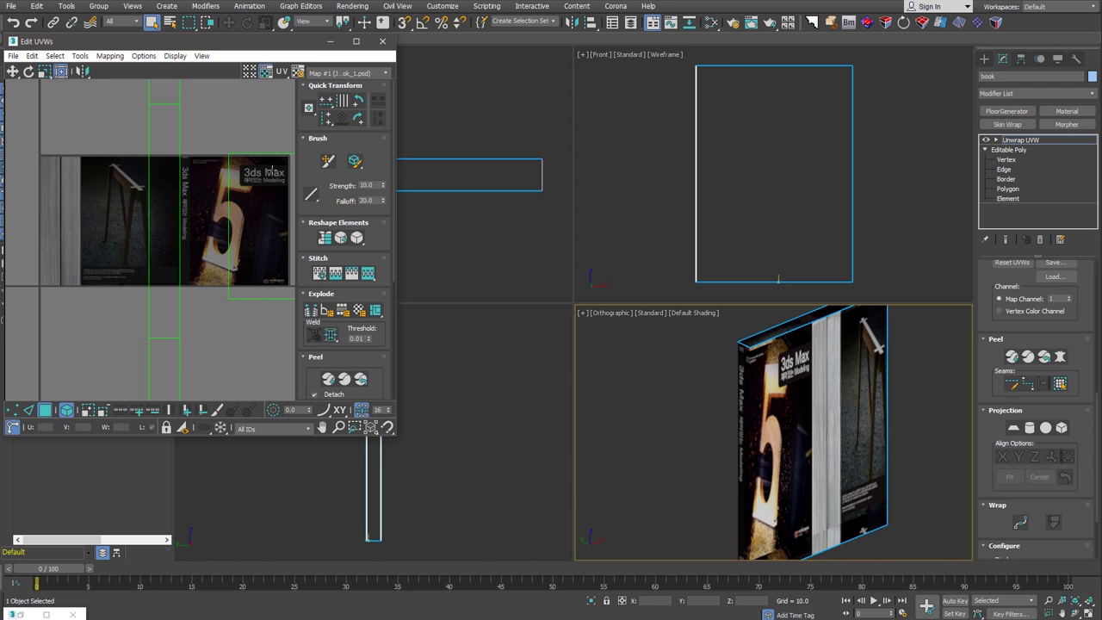
scroll(212, 215, down, 3)
middle_drag(229, 264, 187, 277)
scroll(110, 183, up, 1)
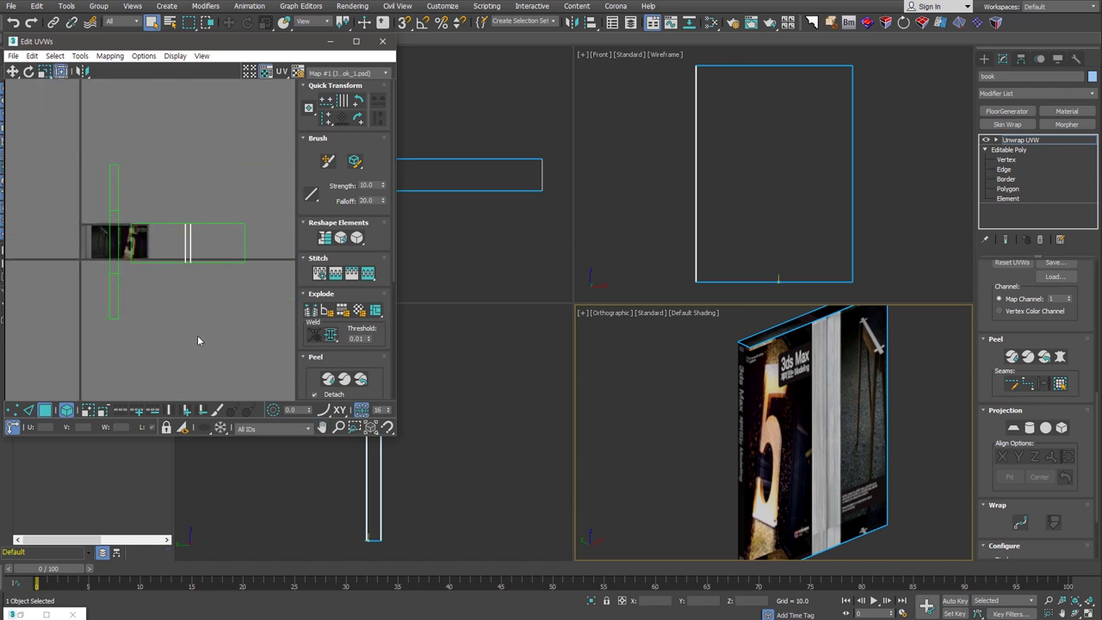
Select all UV pieces and repack them with Pack: Custom.
drag(82, 155, 194, 345)
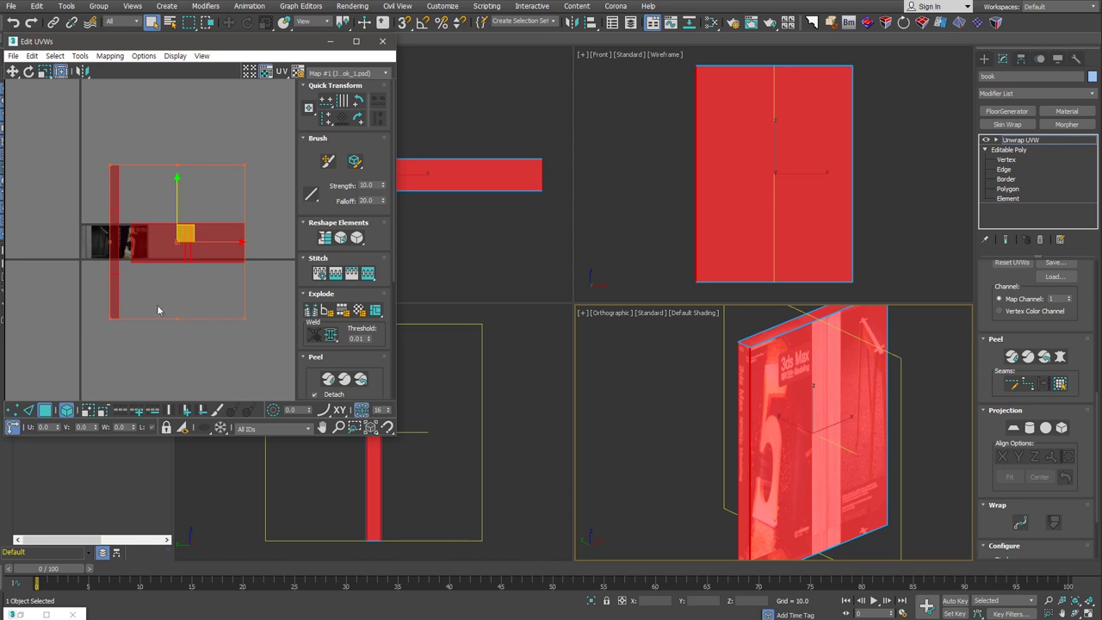
drag(310, 368, 313, 174)
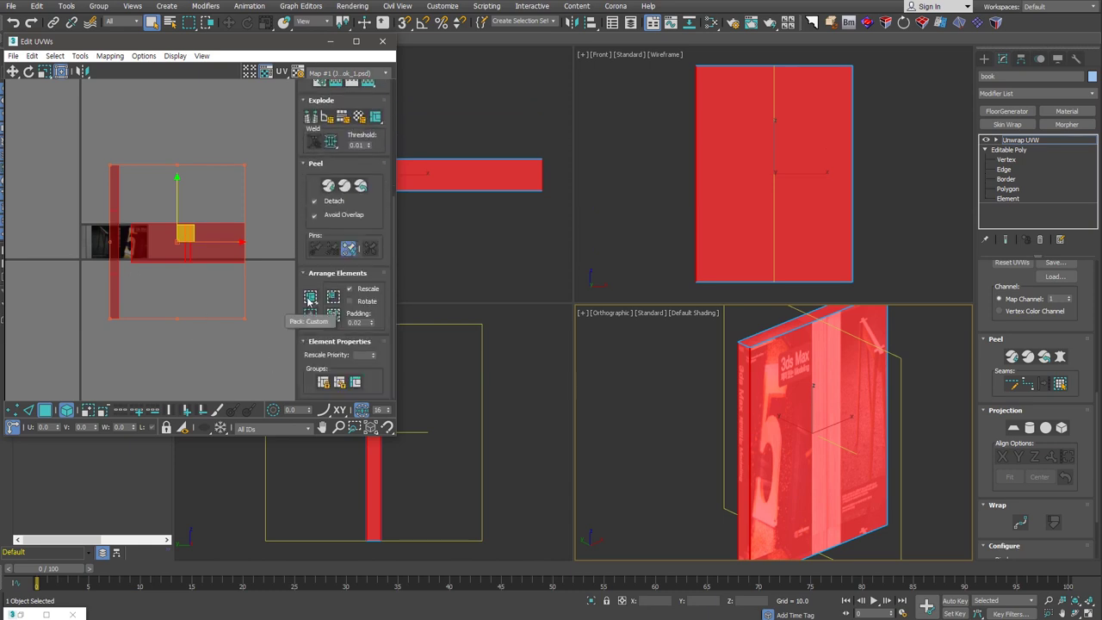
click(309, 299)
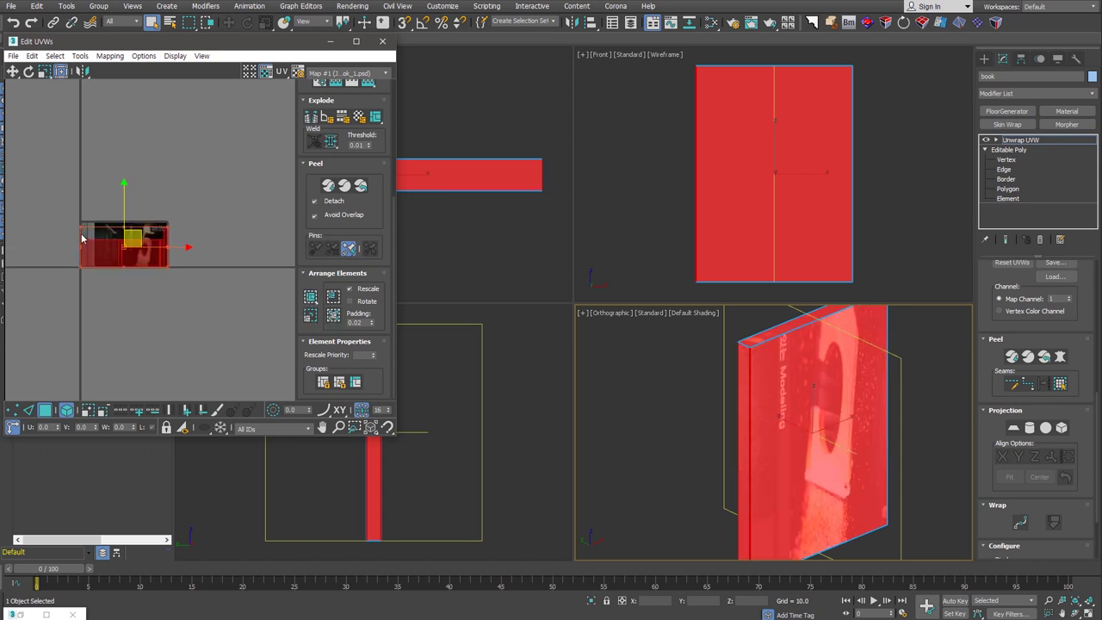
scroll(73, 227, up, 3)
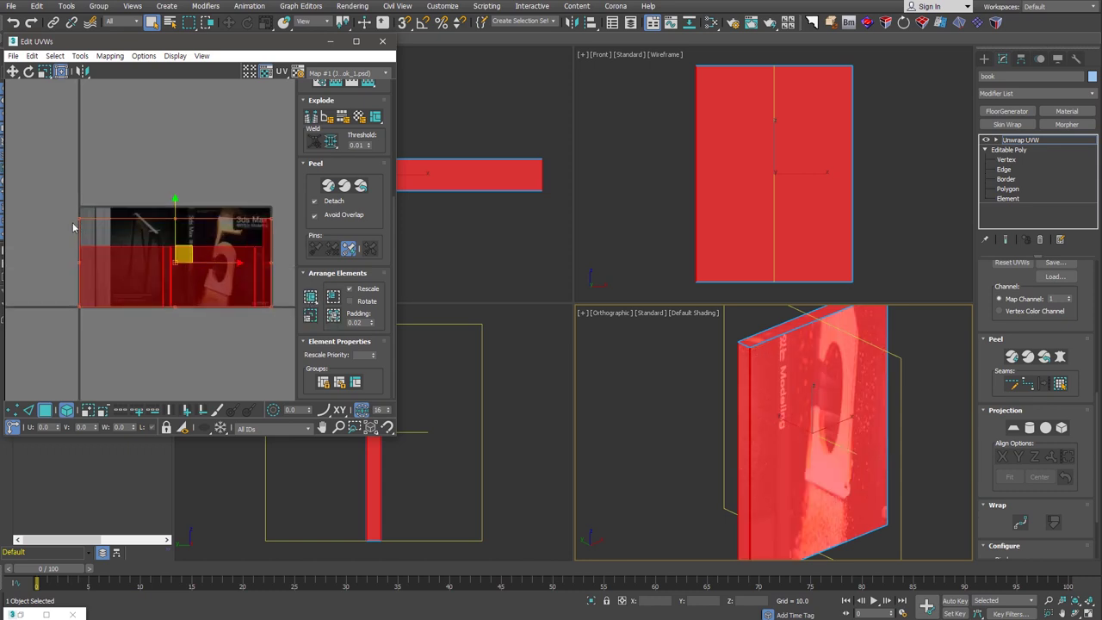
Move the narrow edge-strip UV element onto the cover image's left side.
click(266, 337)
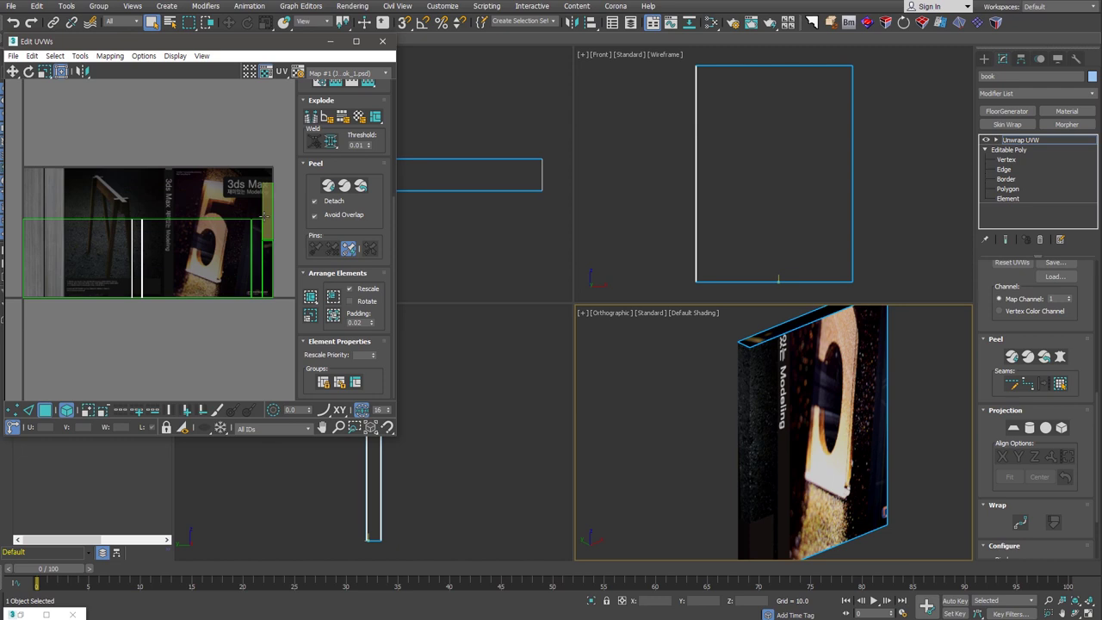
scroll(263, 250, up, 3)
click(261, 217)
drag(260, 217, 241, 293)
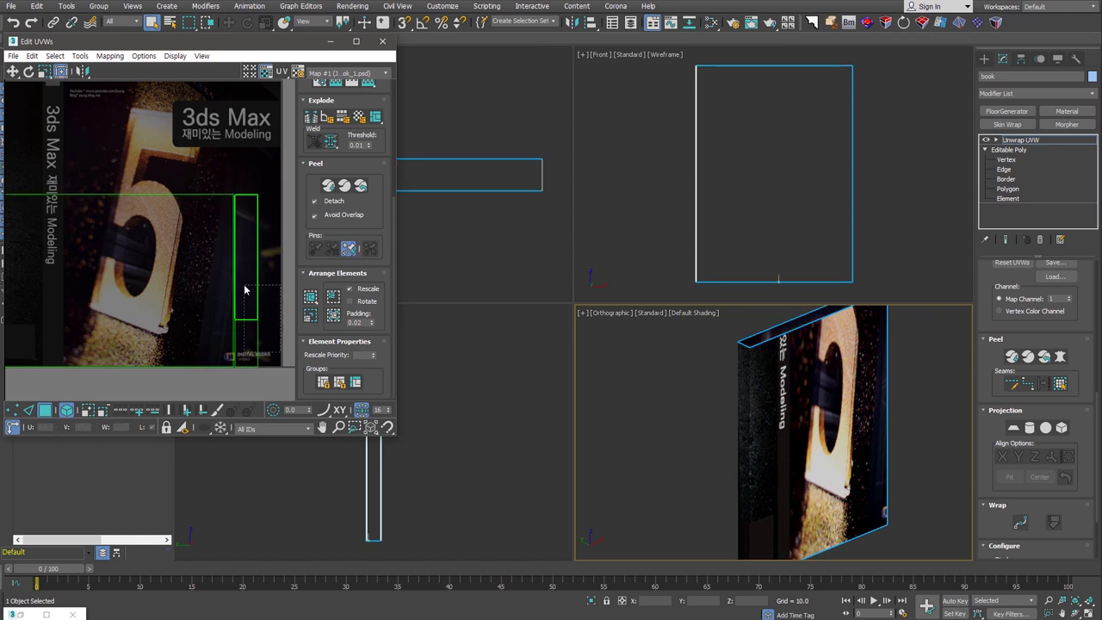
scroll(238, 176, down, 3)
middle_drag(239, 216, 256, 350)
drag(256, 349, 87, 336)
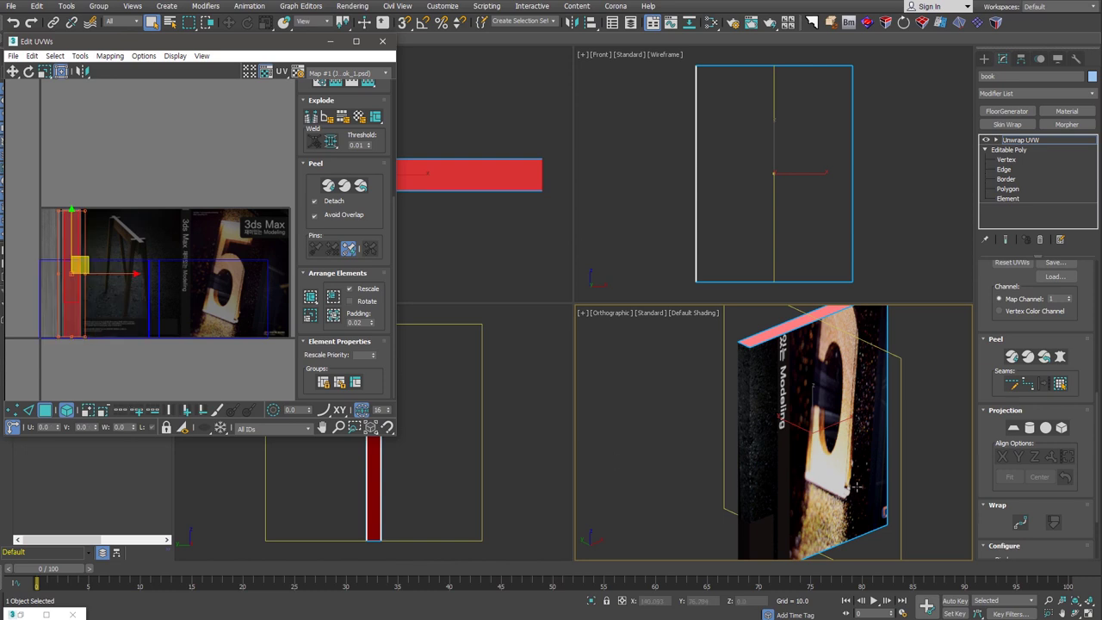
alt+middle_drag(856, 492, 745, 508)
middle_drag(798, 438, 757, 438)
Select the front and back cover UV pieces, move them up and scale them to fill the image.
drag(569, 304, 433, 153)
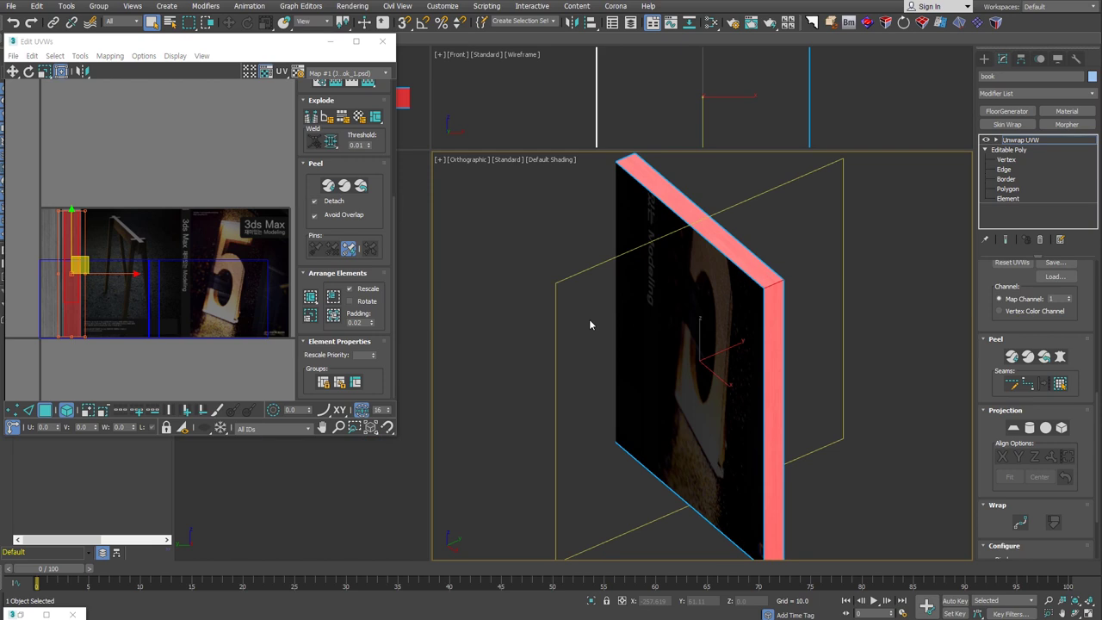
key(F2)
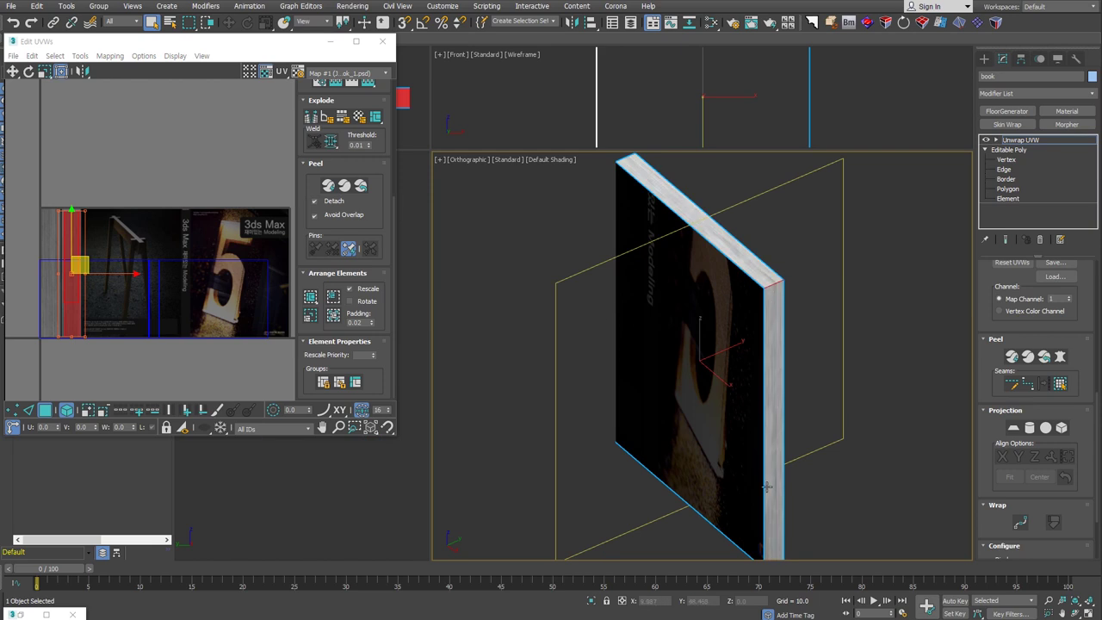
click(179, 318)
click(179, 318)
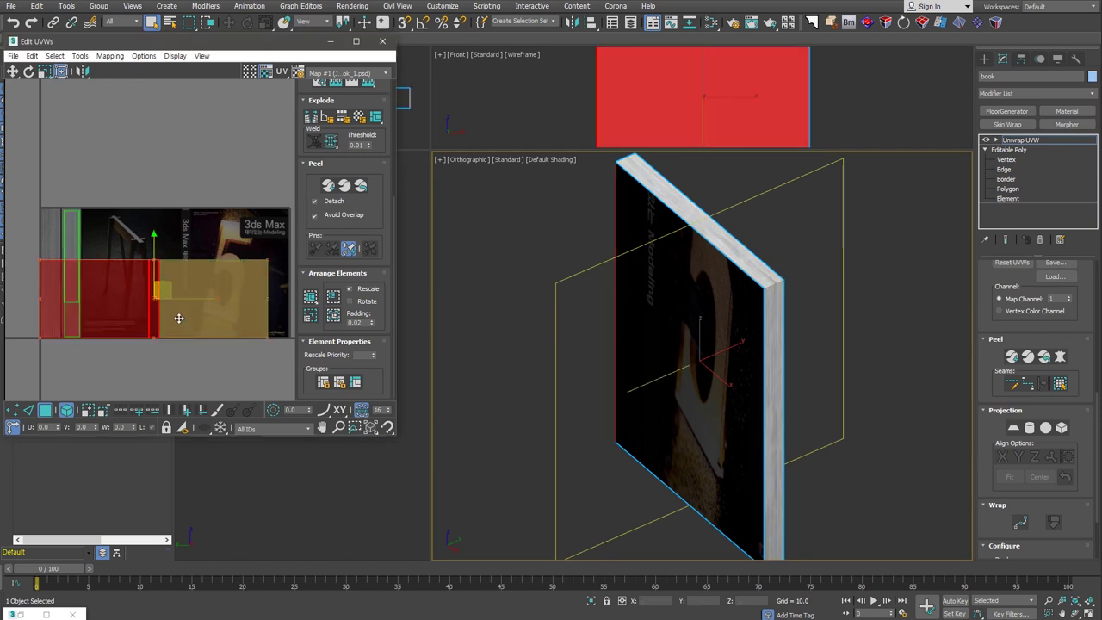
ctrl+click(179, 317)
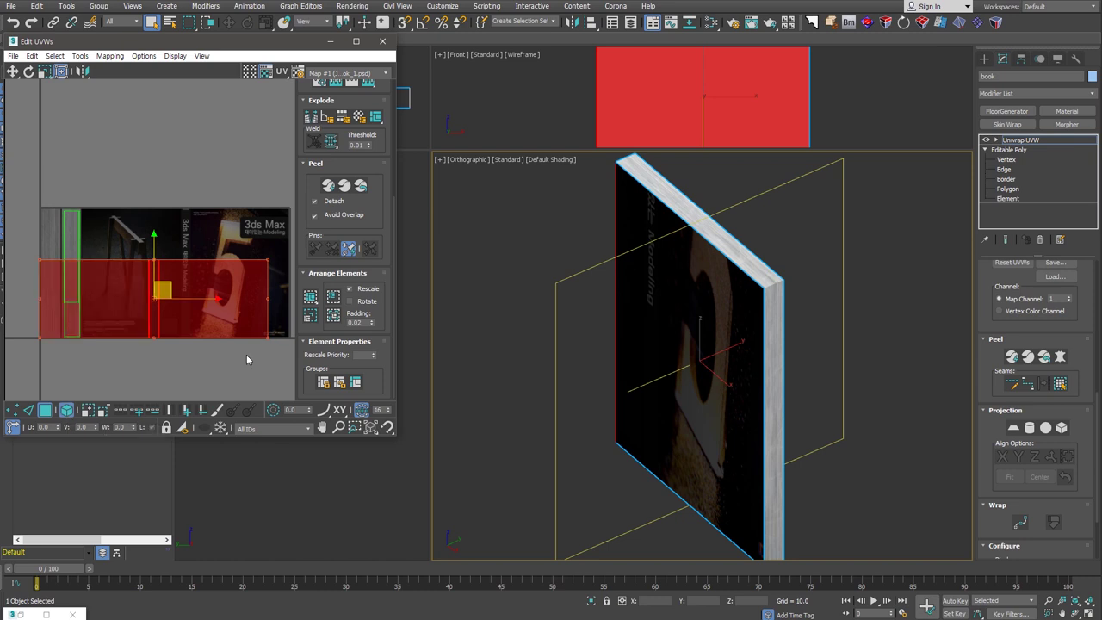
drag(131, 305, 137, 255)
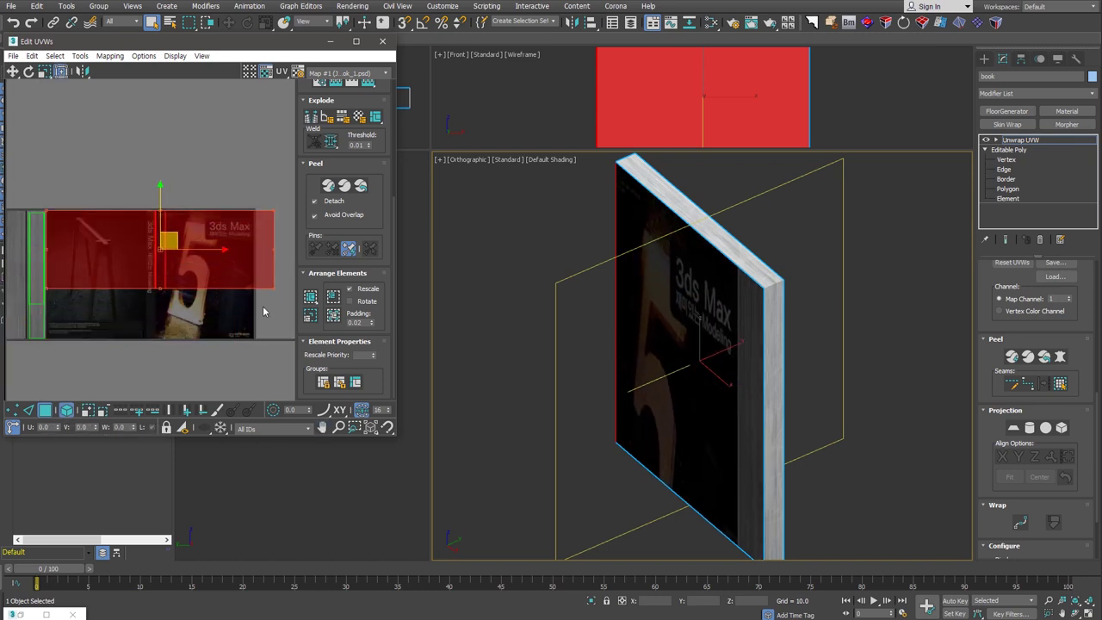
drag(275, 292, 254, 343)
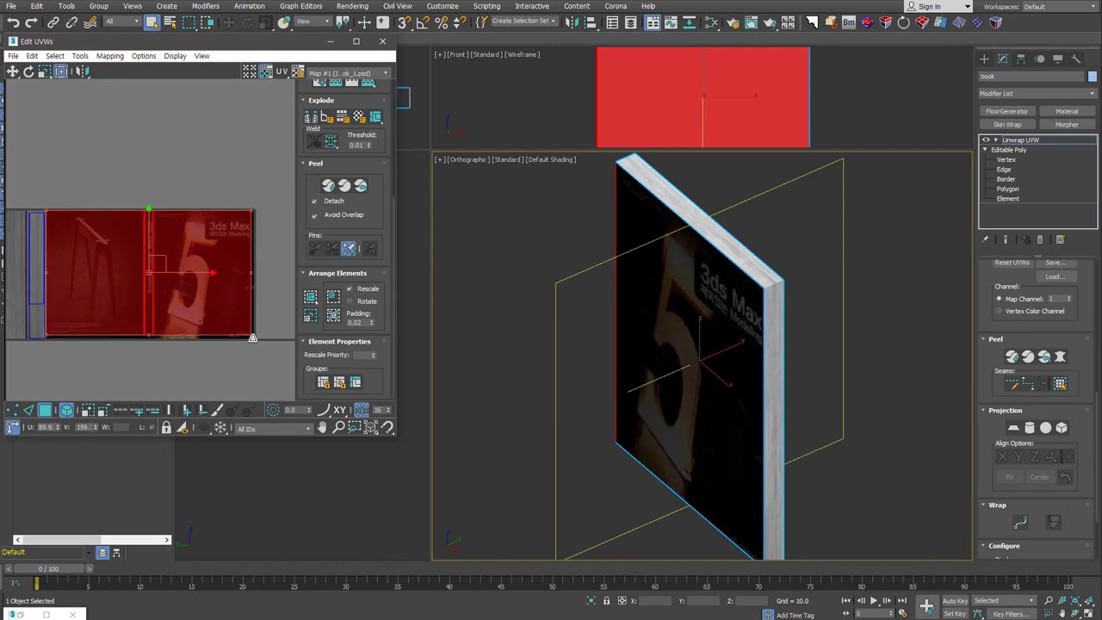
click(259, 361)
Orbit and zoom the viewport to check the front art and spine title.
mouse_move(654, 379)
alt+middle_down()
mouse_move(793, 384)
mouse_move(633, 275)
alt+middle_up()
scroll(633, 284, up, 2)
scroll(633, 284, up, 2)
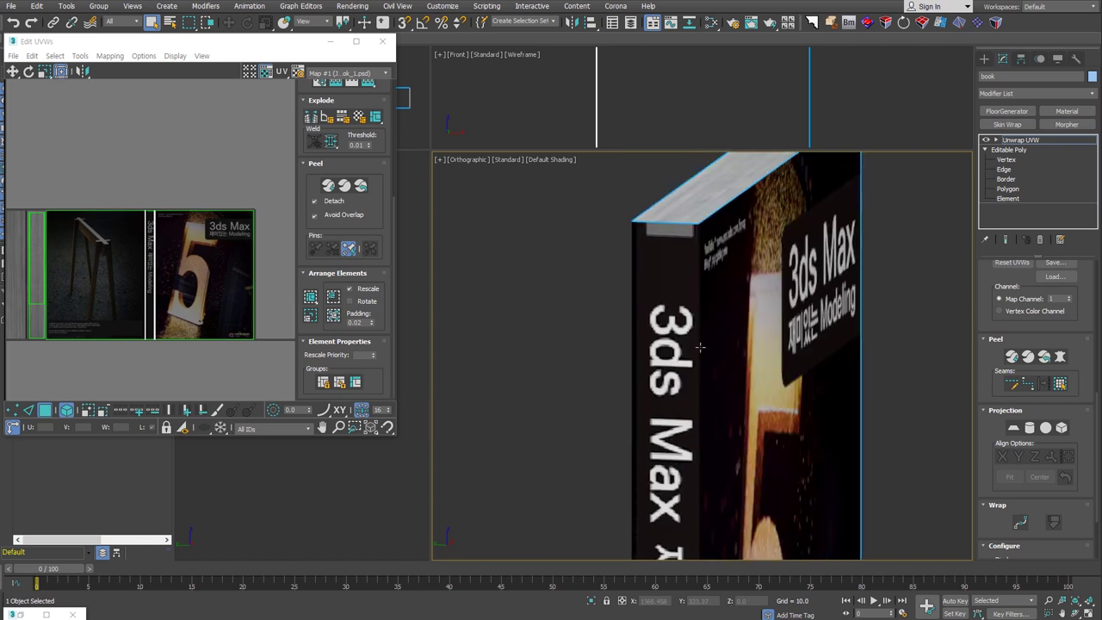
scroll(146, 284, up, 2)
scroll(143, 327, up, 2)
scroll(163, 216, up, 2)
click(163, 215)
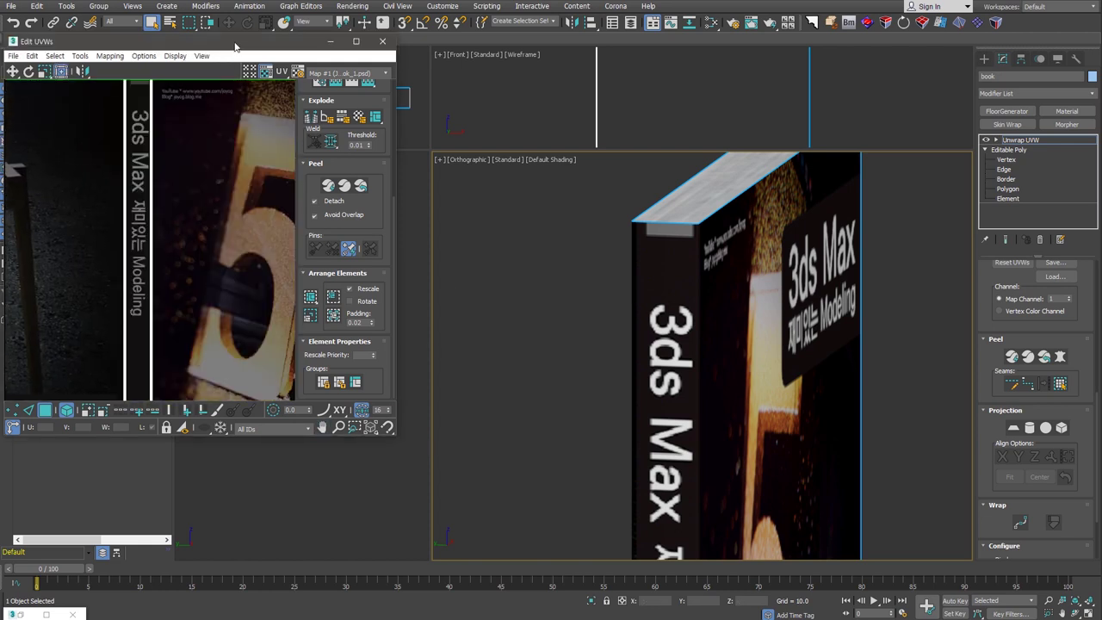
Maximize the UV editor and move the spine's left seam vertices right.
double_click(235, 41)
scroll(383, 147, down, 3)
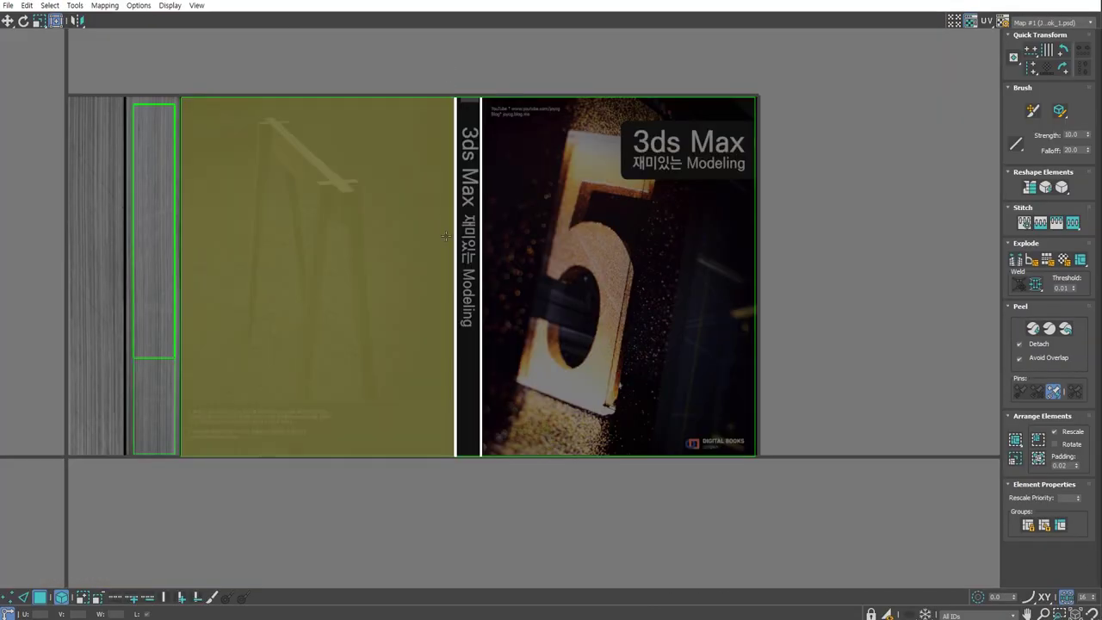
key(2)
click(452, 513)
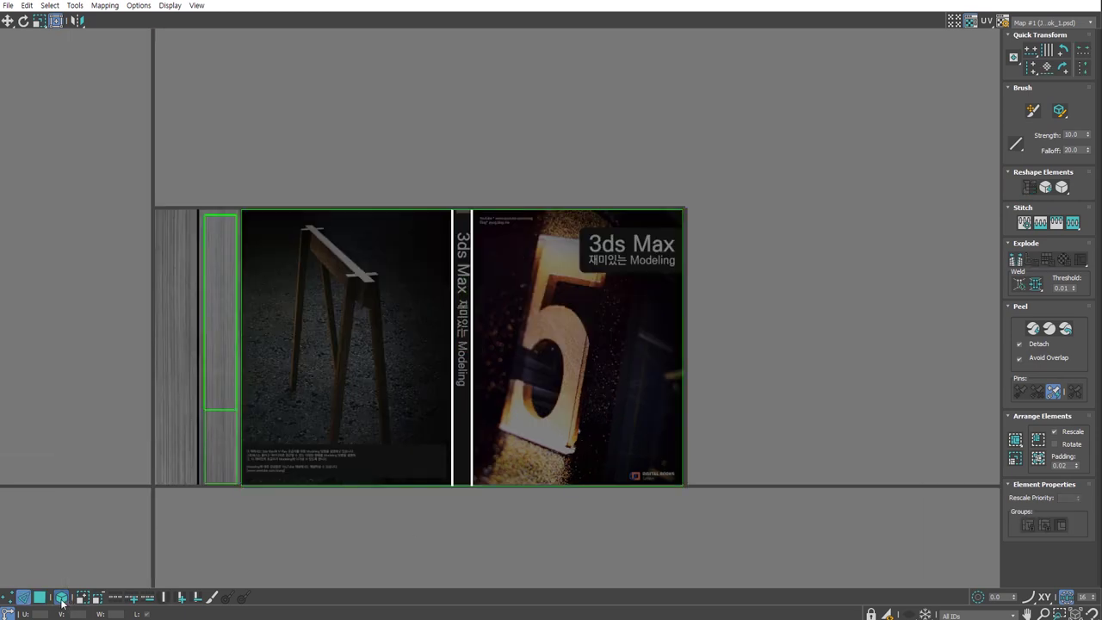
key(1)
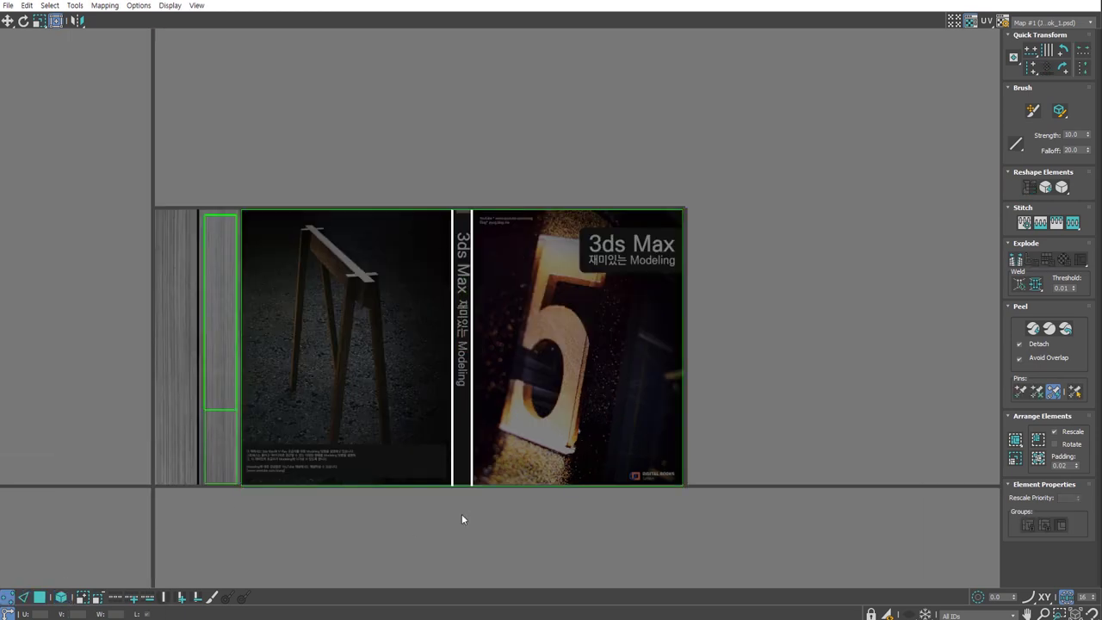
drag(463, 535, 462, 535)
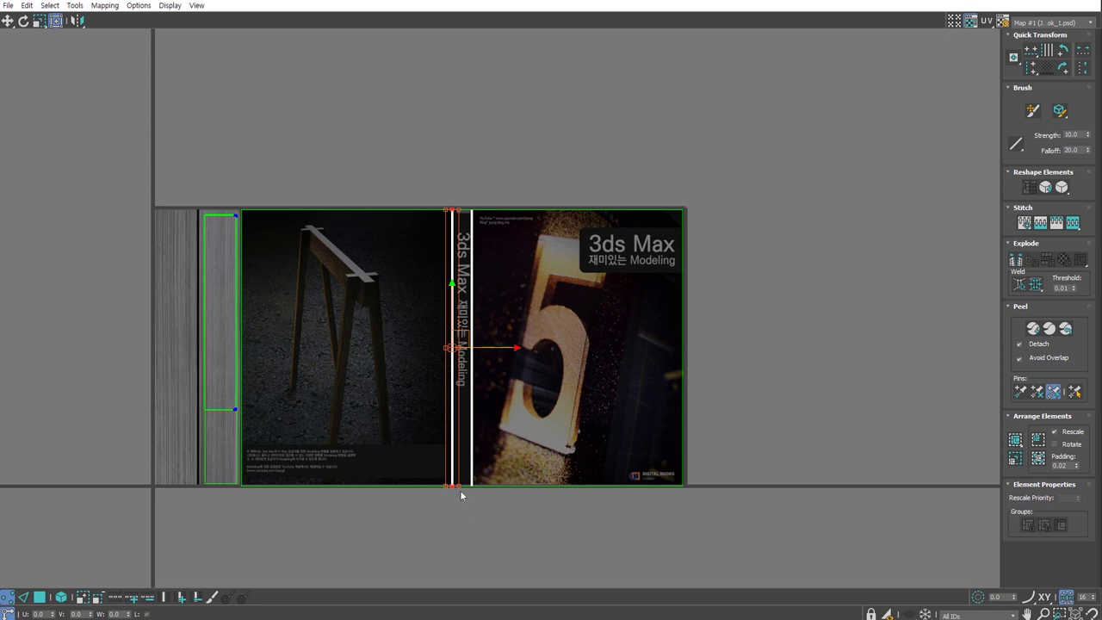
scroll(454, 486, up, 4)
scroll(456, 487, up, 3)
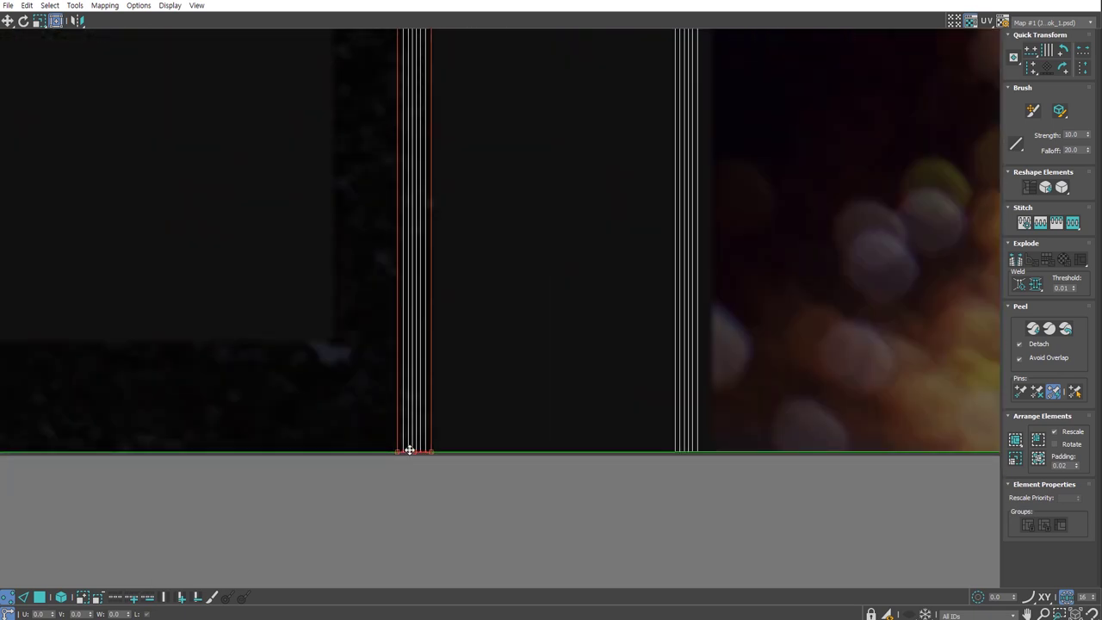
drag(410, 450, 441, 456)
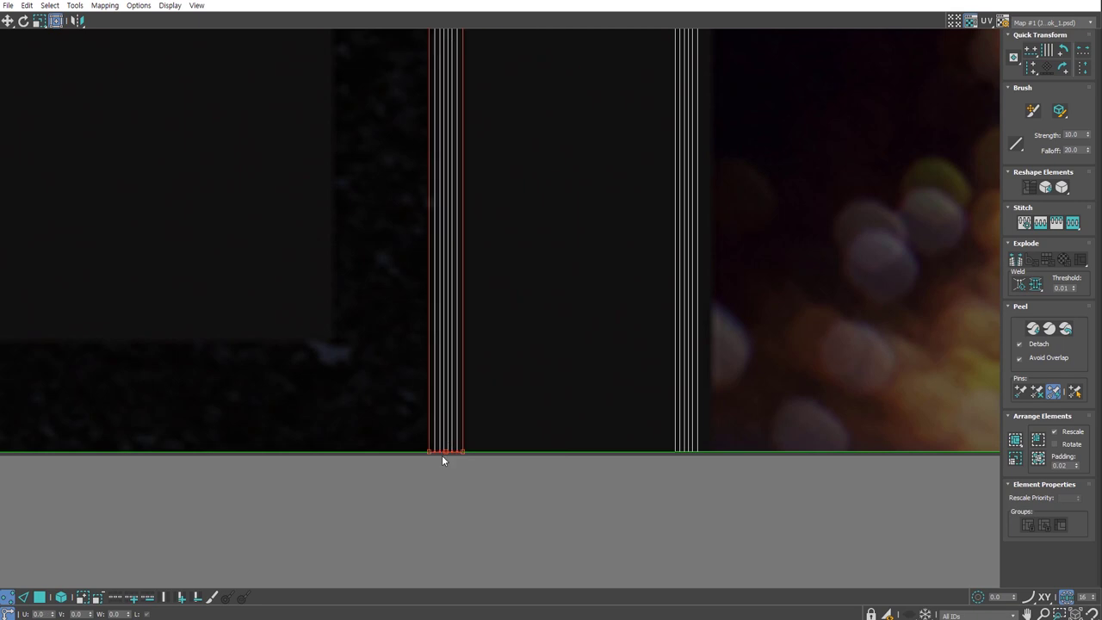
Move the spine's right seam vertices right to match the cover's spine strip, then deselect.
scroll(560, 482, down, 4)
scroll(564, 482, down, 3)
scroll(573, 460, down, 2)
drag(570, 97, 579, 509)
scroll(579, 472, up, 4)
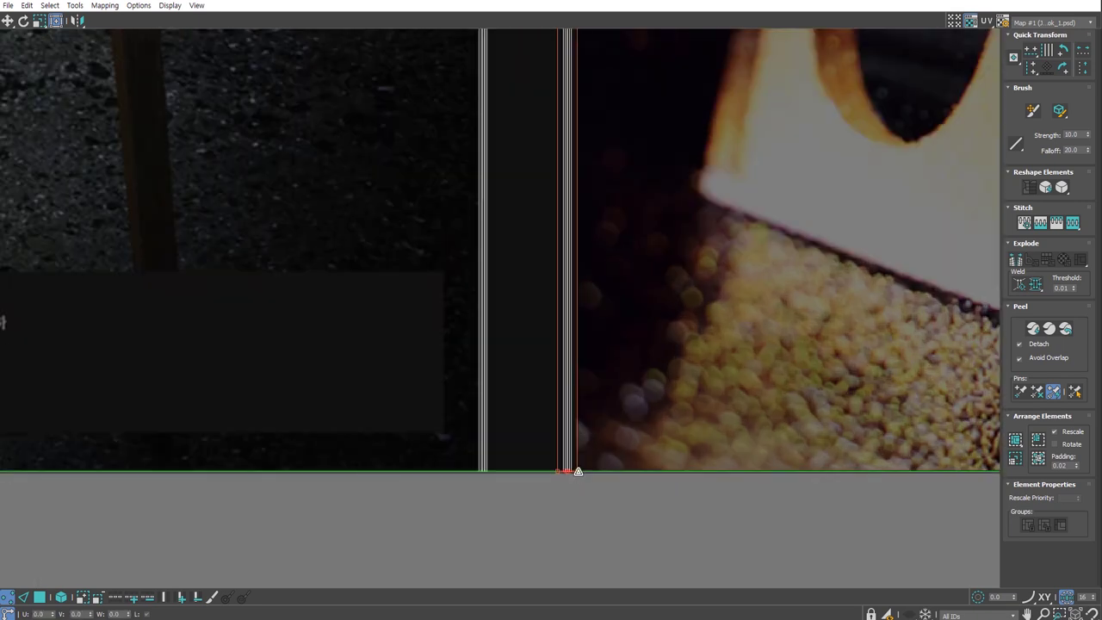
scroll(577, 472, up, 4)
drag(548, 469, 566, 470)
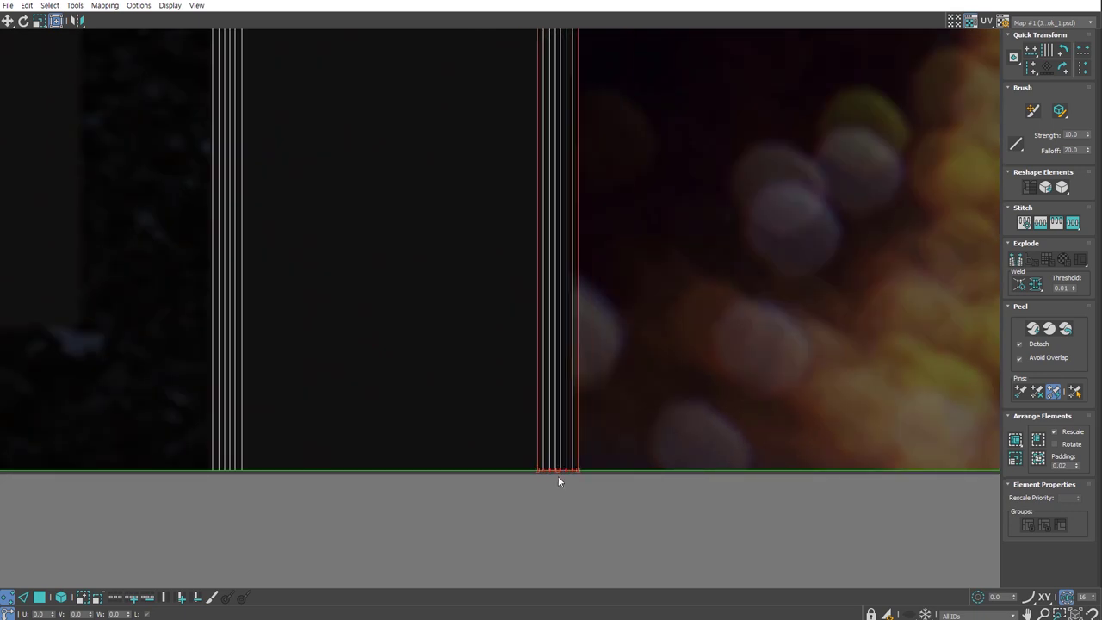
click(520, 527)
scroll(520, 527, down, 8)
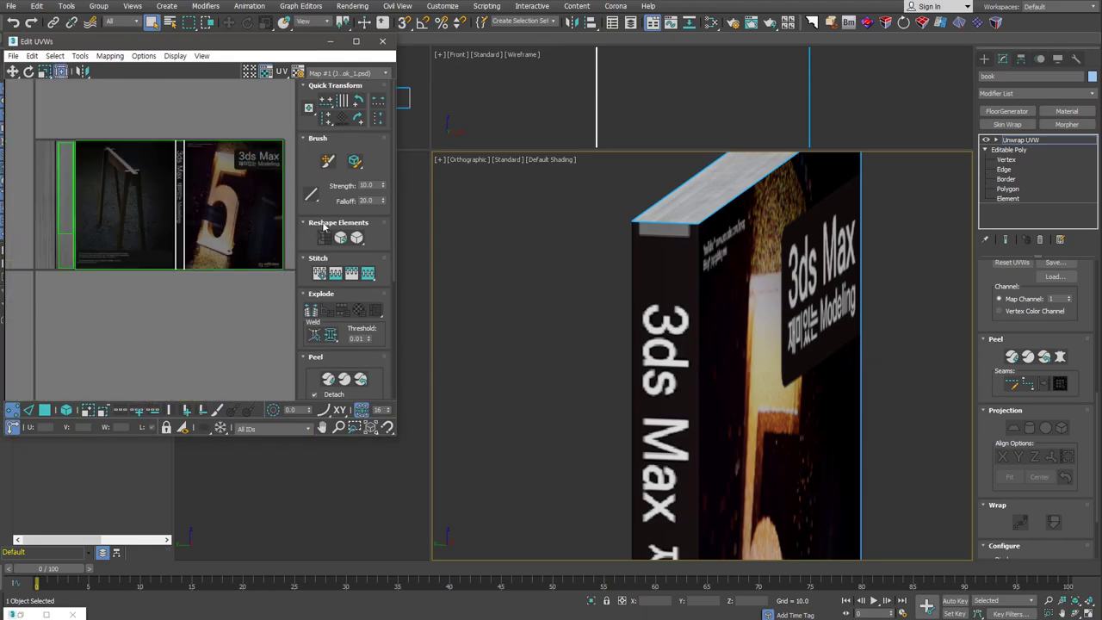
Close Edit UVWs, orbit to check the book's top face, and open the Slate Material Editor.
click(383, 41)
alt+middle_drag(706, 362, 727, 387)
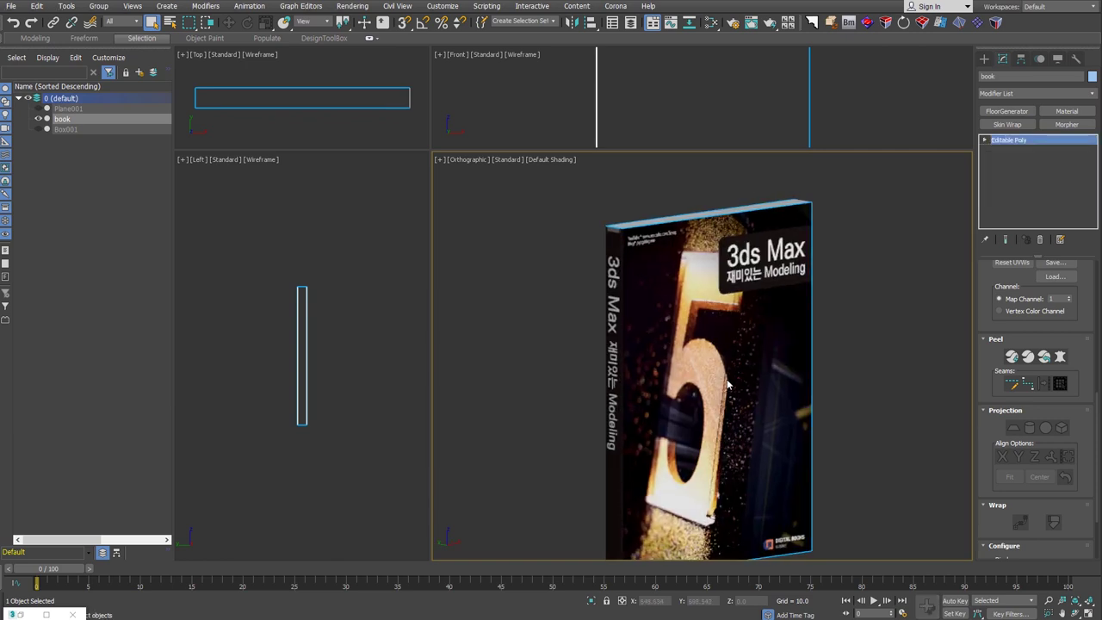
scroll(728, 379, down, 2)
scroll(728, 379, down, 1)
mouse_move(738, 438)
alt+middle_down()
mouse_move(628, 387)
mouse_move(677, 445)
mouse_move(737, 458)
alt+middle_up()
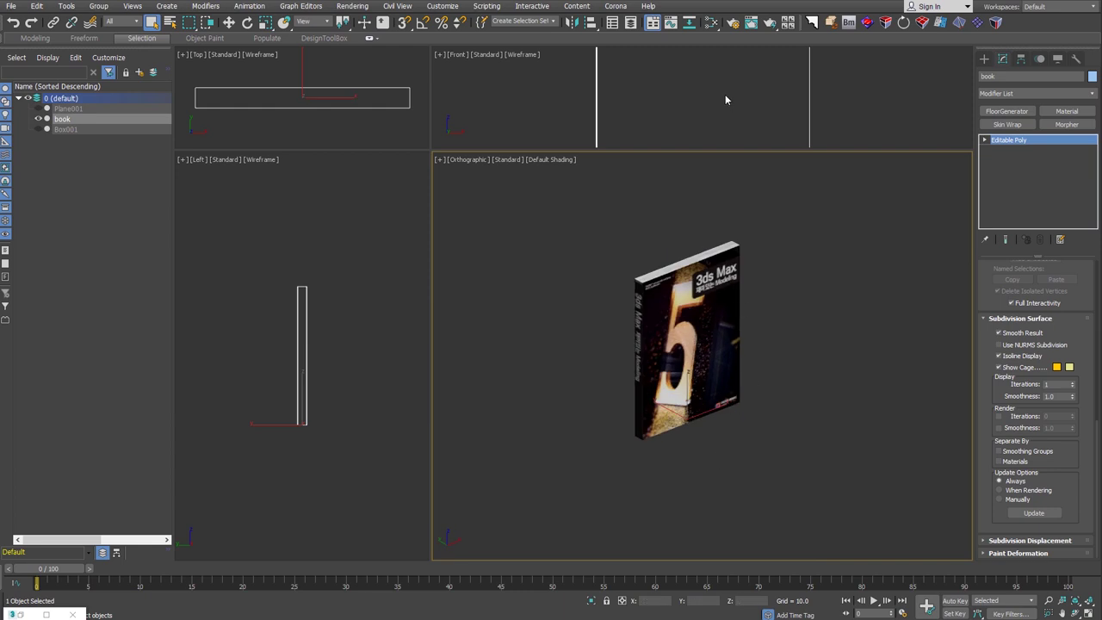
click(711, 21)
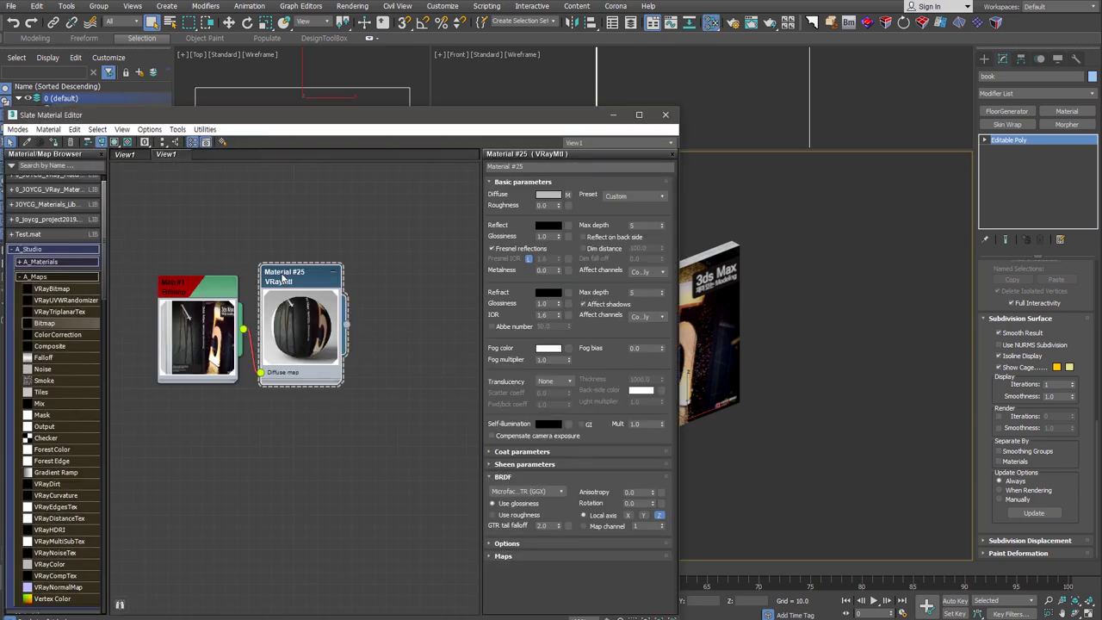